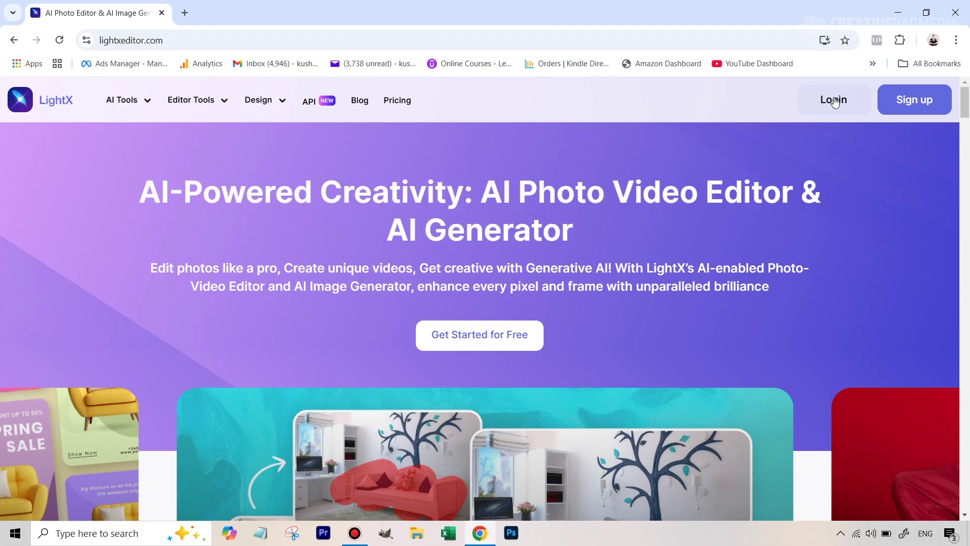
Log in to LightX and dismiss the Select Your Plan offer to reach the 480-credit dashboard.
{"action": "left_click", "coordinate": [835, 101]}
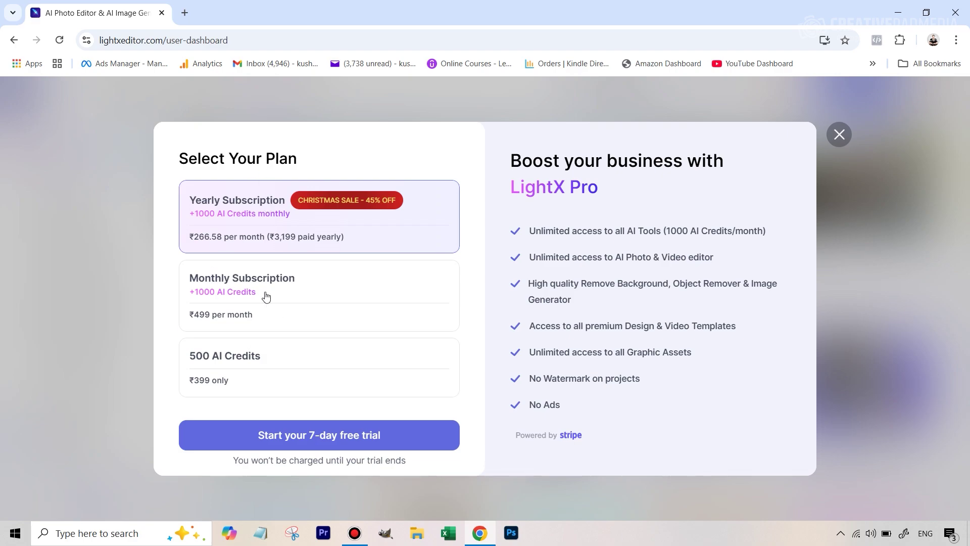
{"action": "left_click", "coordinate": [839, 134]}
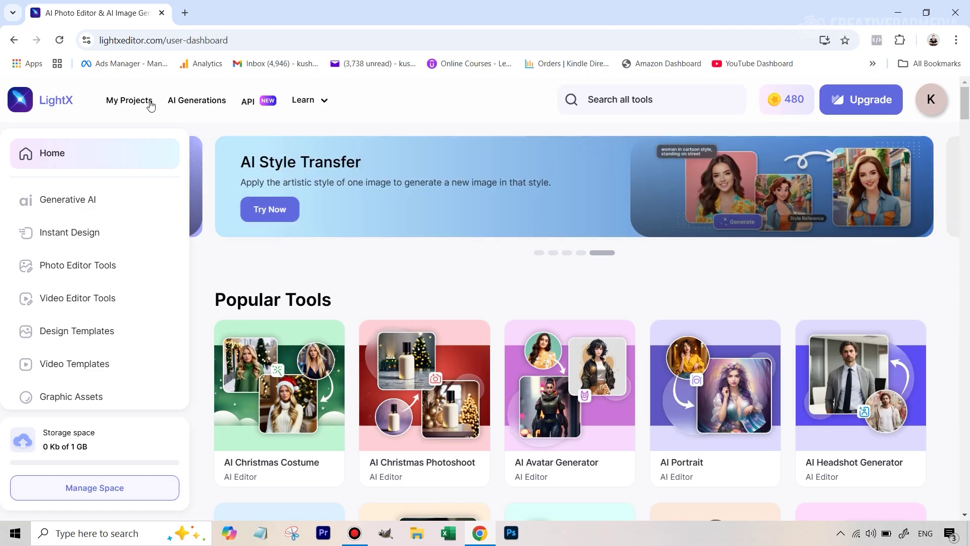
Browse the Learn menu's Photo Editor and AI Editor tool lists and open AI Portrait.
{"action": "mouse_move", "coordinate": [329, 108]}
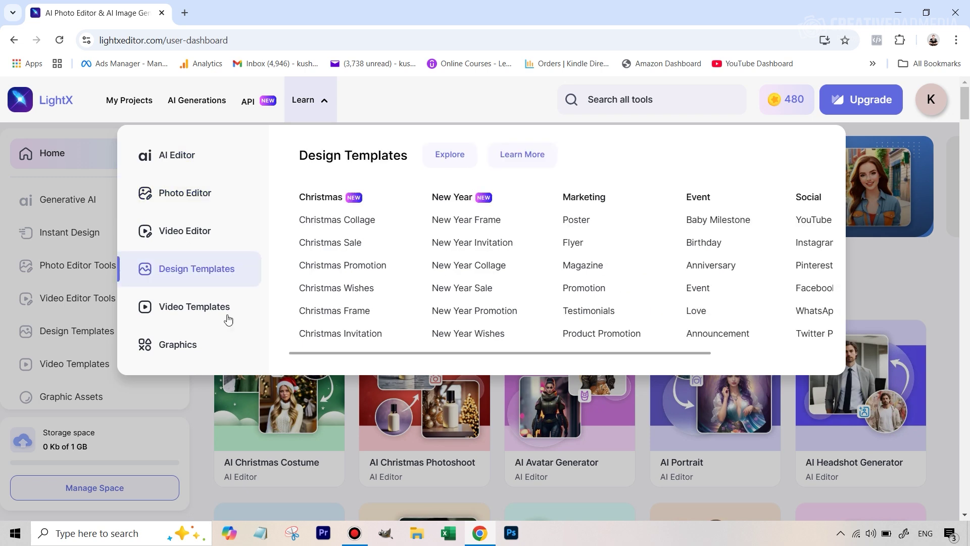
{"action": "mouse_move", "coordinate": [227, 316]}
{"action": "mouse_move", "coordinate": [199, 191]}
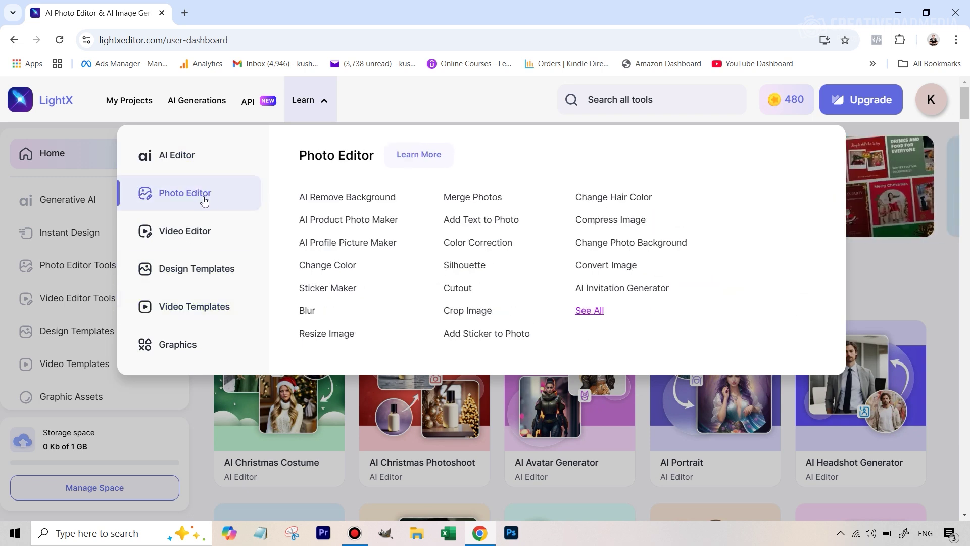
{"action": "mouse_move", "coordinate": [212, 164]}
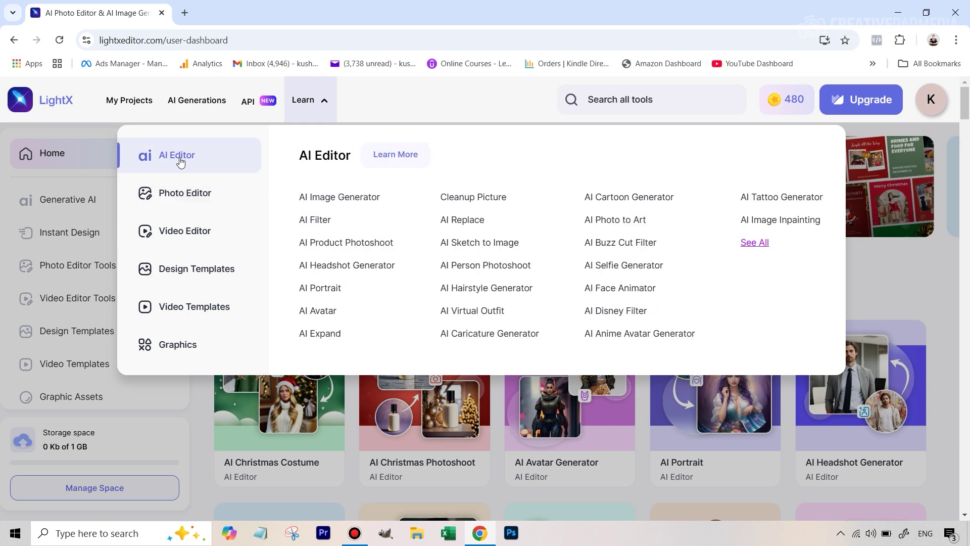
{"action": "left_click", "coordinate": [310, 99]}
{"action": "left_click", "coordinate": [309, 99]}
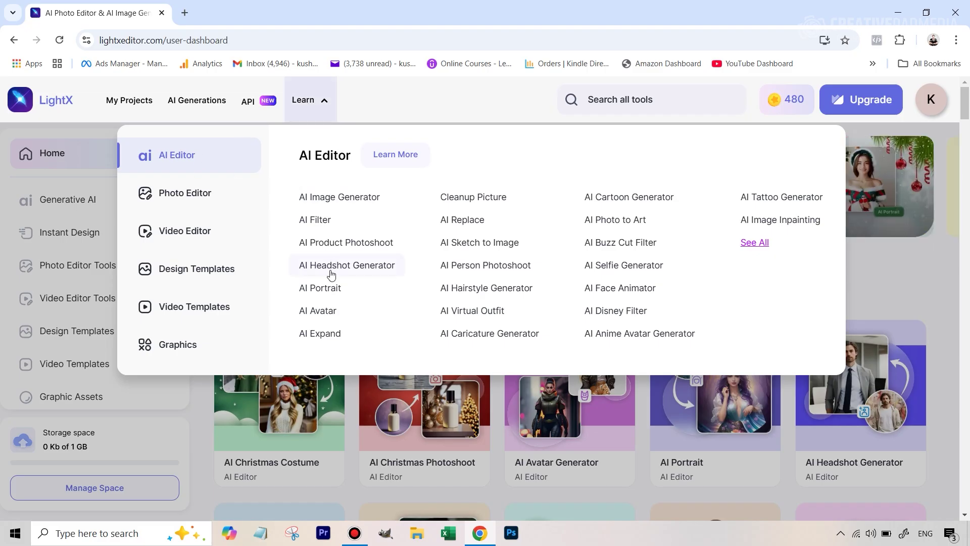
{"action": "left_click", "coordinate": [313, 295]}
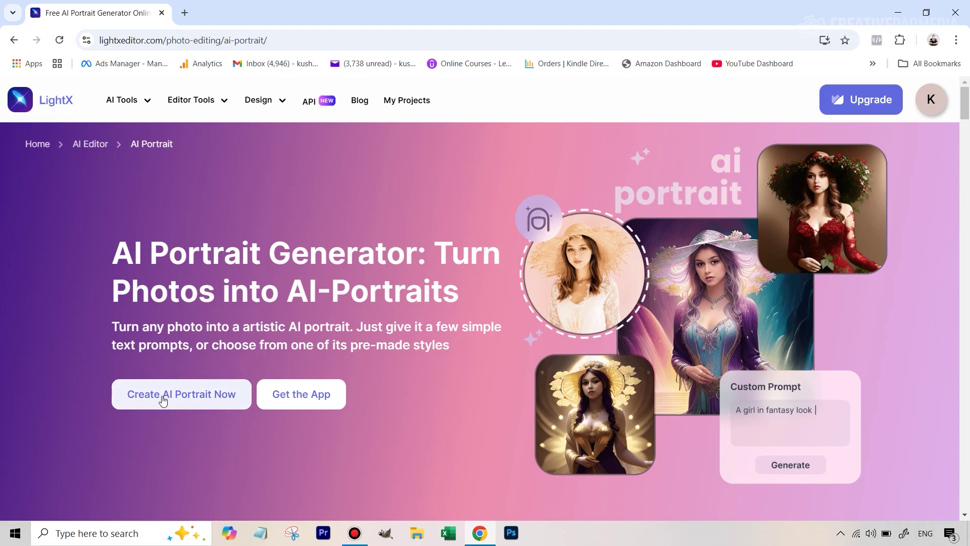
Choose Create AI Portrait Now to bring up the 'Photo of yourself' good-versus-bad photo guide.
{"action": "left_click", "coordinate": [195, 399]}
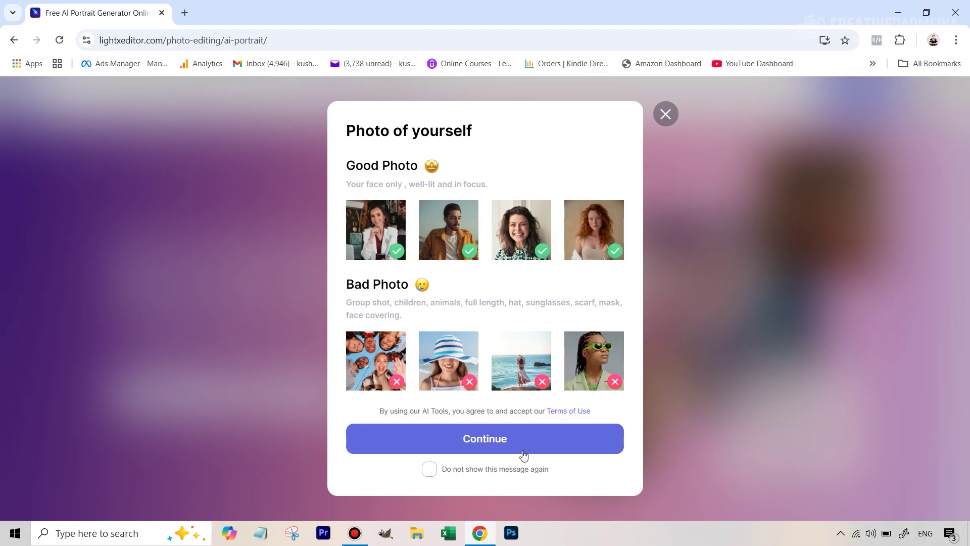
Upload image 1 from the Light X Tutorial folder and close the LightX Pro promotion.
{"action": "left_click", "coordinate": [476, 438]}
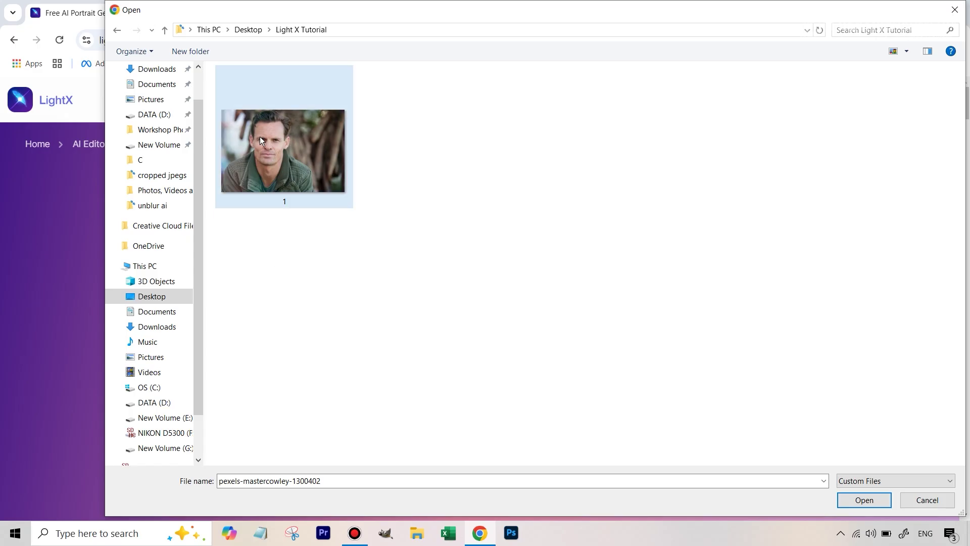
{"action": "double_click", "coordinate": [260, 177]}
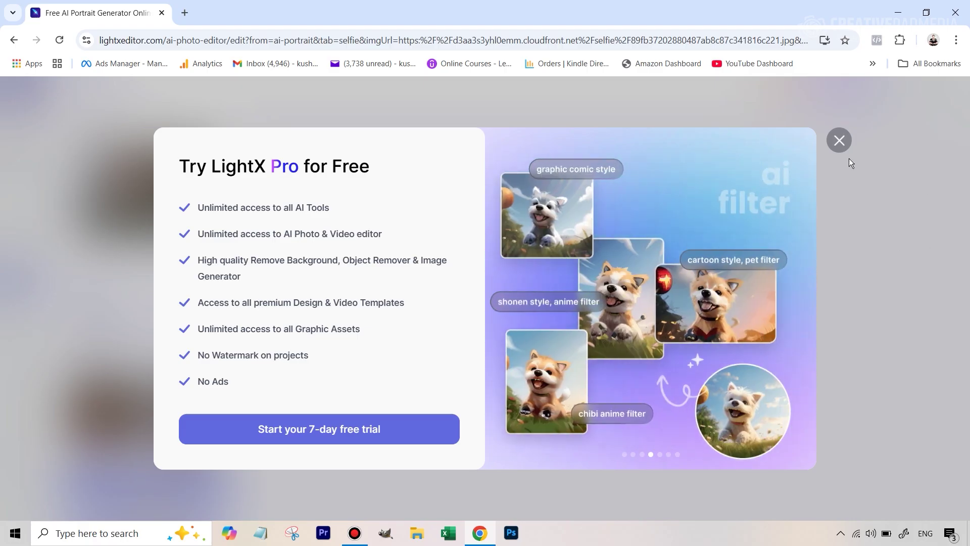
{"action": "left_click", "coordinate": [838, 142]}
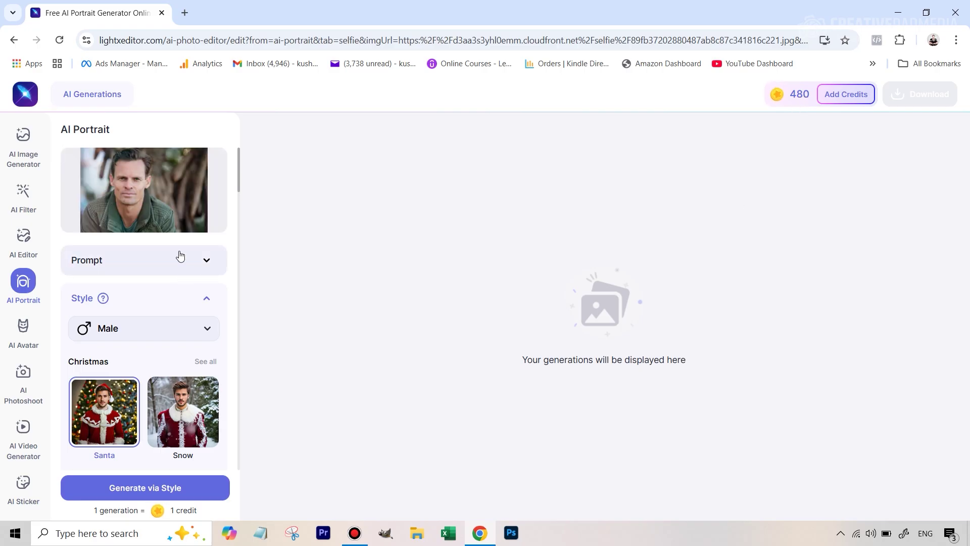
Expand the Prompt section of the AI Portrait panel to reveal the empty prompt box.
{"action": "mouse_move", "coordinate": [110, 153]}
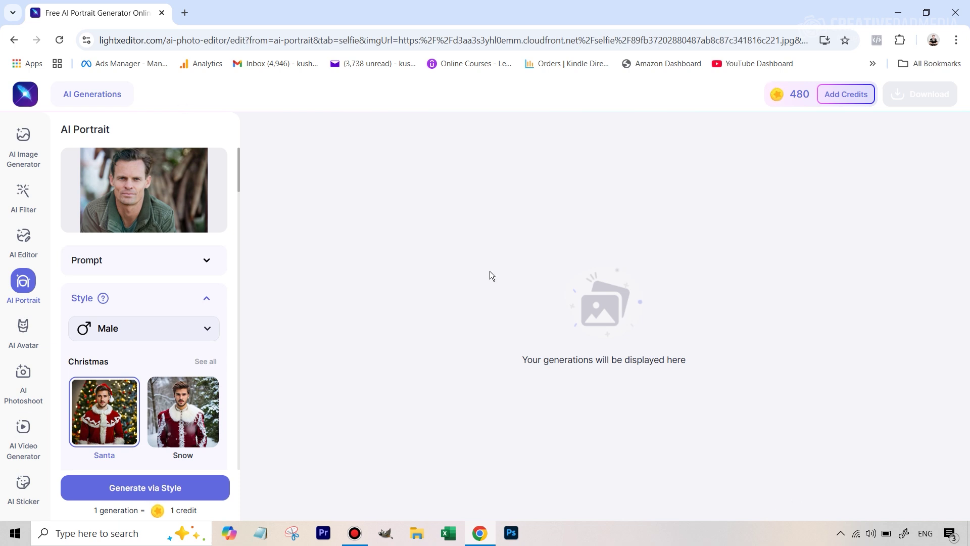
{"action": "scroll", "coordinate": [157, 389], "scroll_direction": "down", "scroll_amount": 4}
{"action": "scroll", "coordinate": [143, 411], "scroll_direction": "up", "scroll_amount": 4}
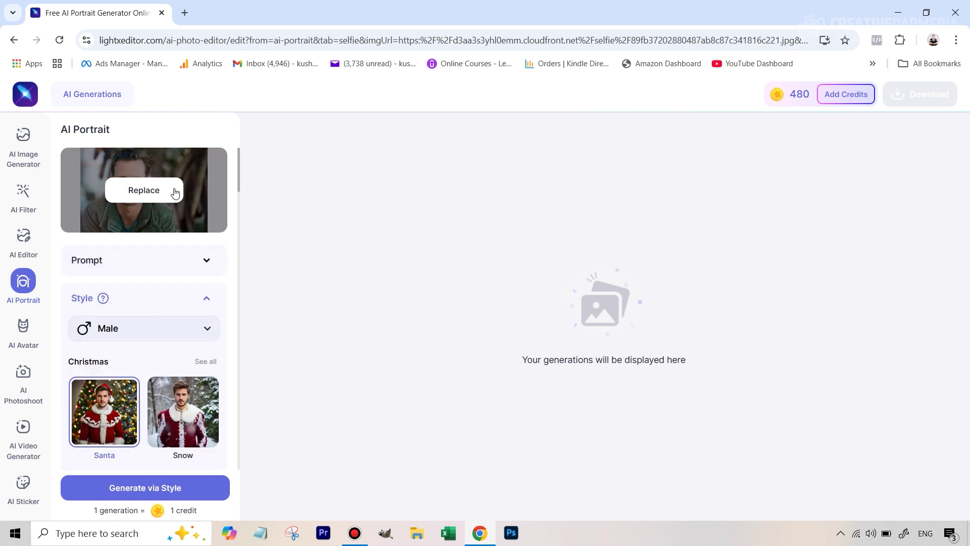
{"action": "mouse_move", "coordinate": [106, 224]}
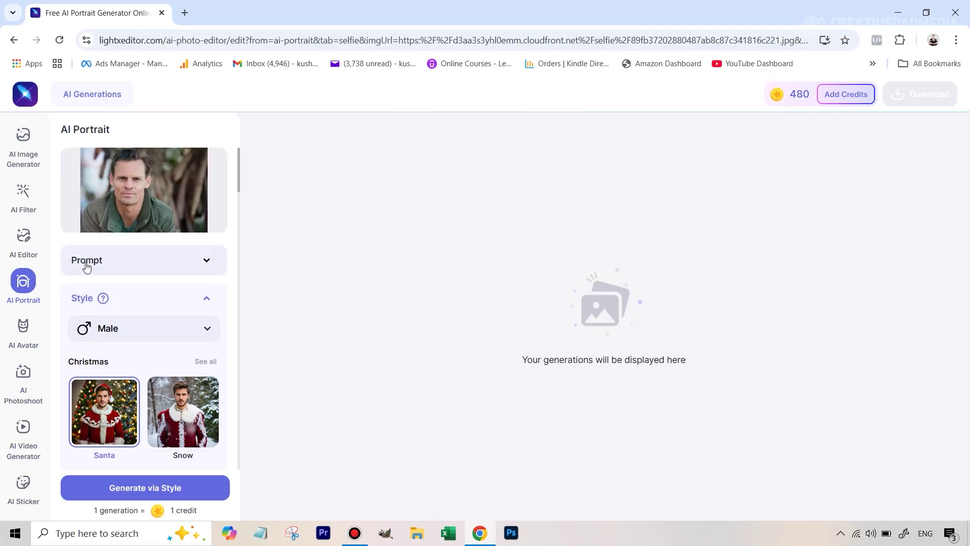
{"action": "left_click", "coordinate": [208, 268]}
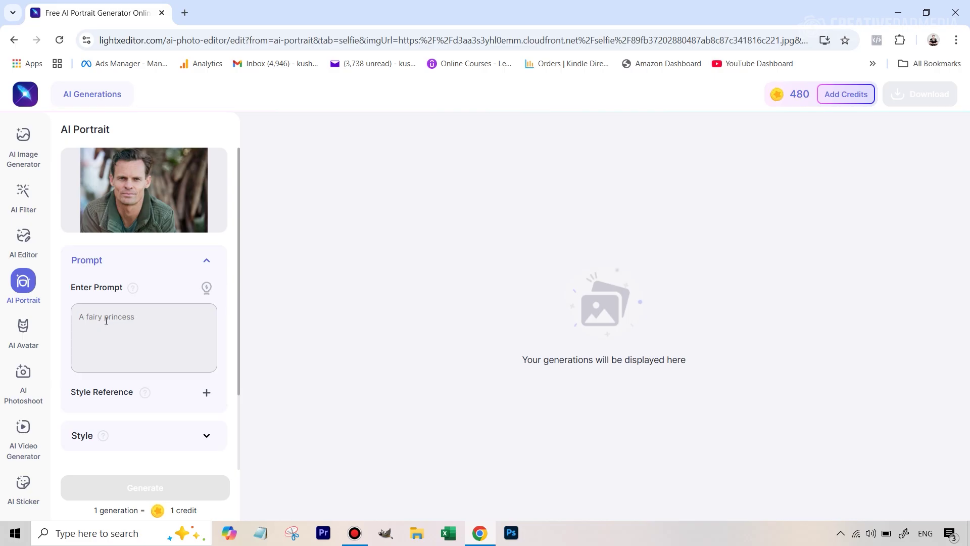
Type the prompt 'A man in curly hair', then clear it again.
{"action": "left_click", "coordinate": [189, 343]}
{"action": "type", "text": "A man in curly hair"}
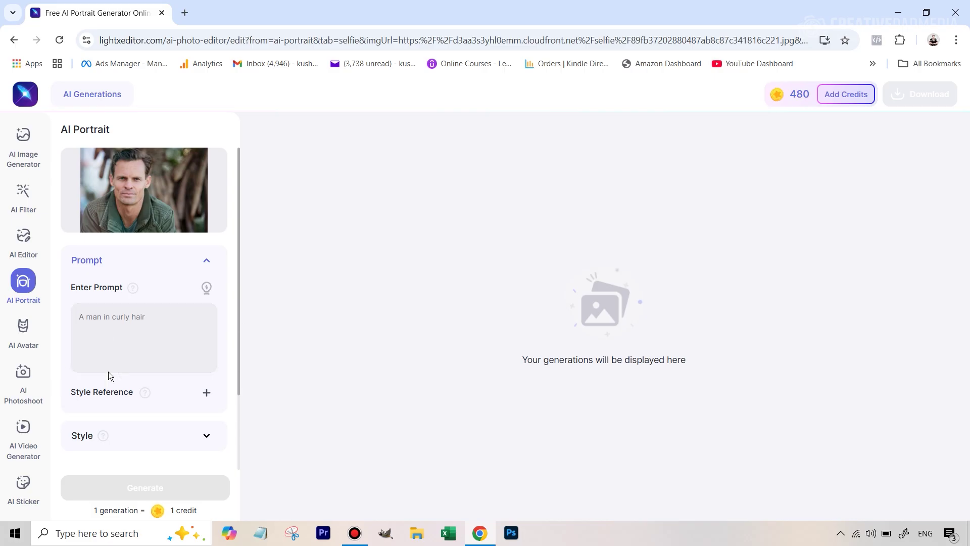
{"action": "left_click", "coordinate": [104, 342]}
{"action": "key", "text": "ctrl+a"}
{"action": "key", "text": "BackSpace"}
Preview a suggested prompt, then collapse the Prompt section, leaving the prompt empty.
{"action": "left_click", "coordinate": [207, 288]}
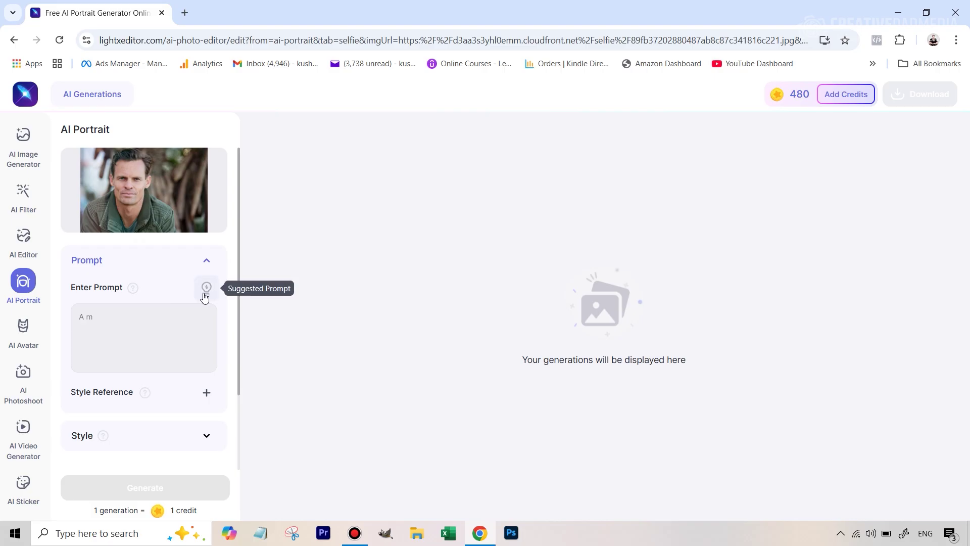
{"action": "left_click", "coordinate": [140, 327]}
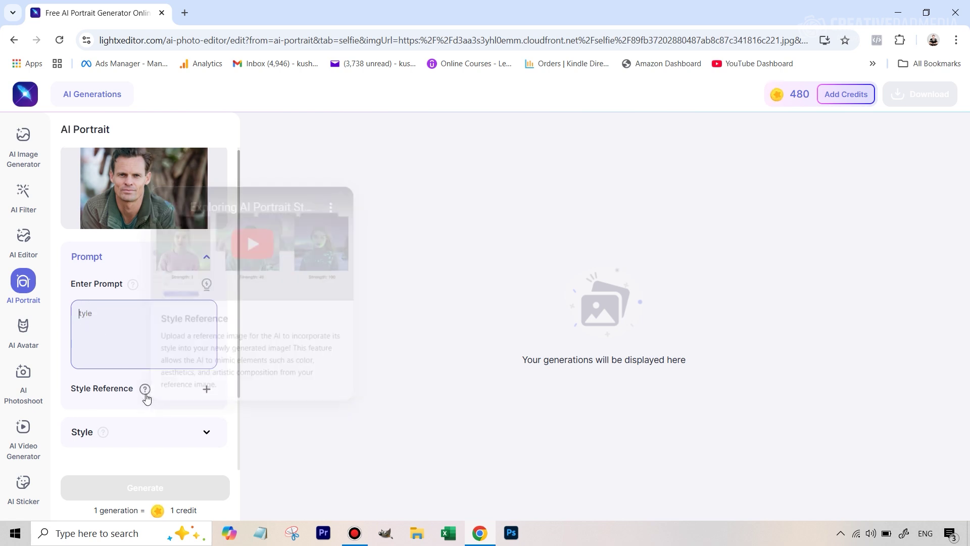
{"action": "scroll", "coordinate": [146, 397], "scroll_direction": "down", "scroll_amount": 2}
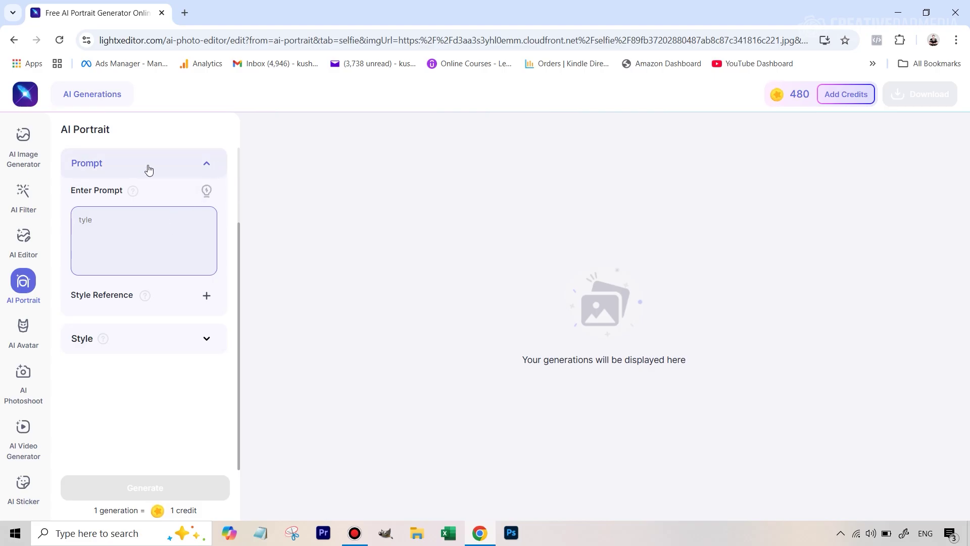
{"action": "left_click", "coordinate": [200, 171]}
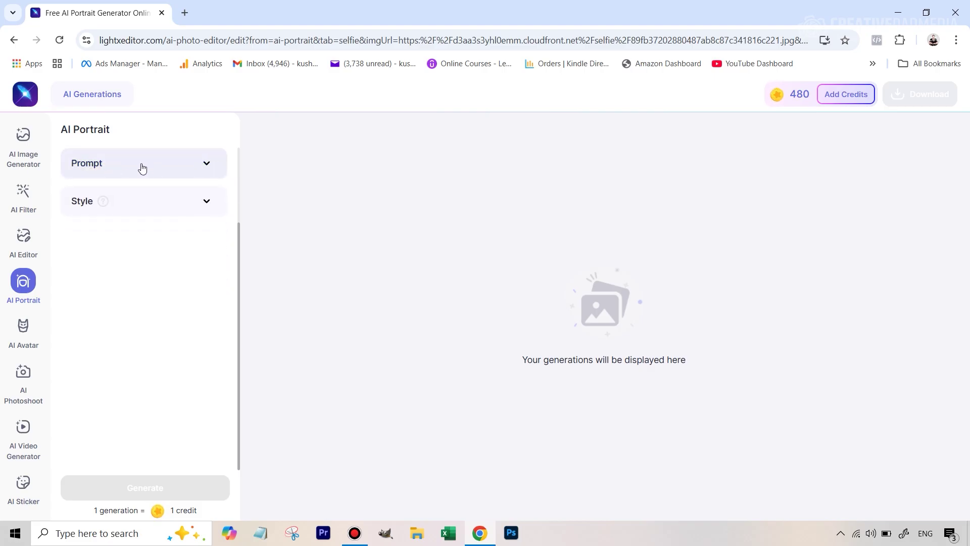
{"action": "scroll", "coordinate": [179, 252], "scroll_direction": "up", "scroll_amount": 1}
{"action": "scroll", "coordinate": [132, 283], "scroll_direction": "up", "scroll_amount": 1}
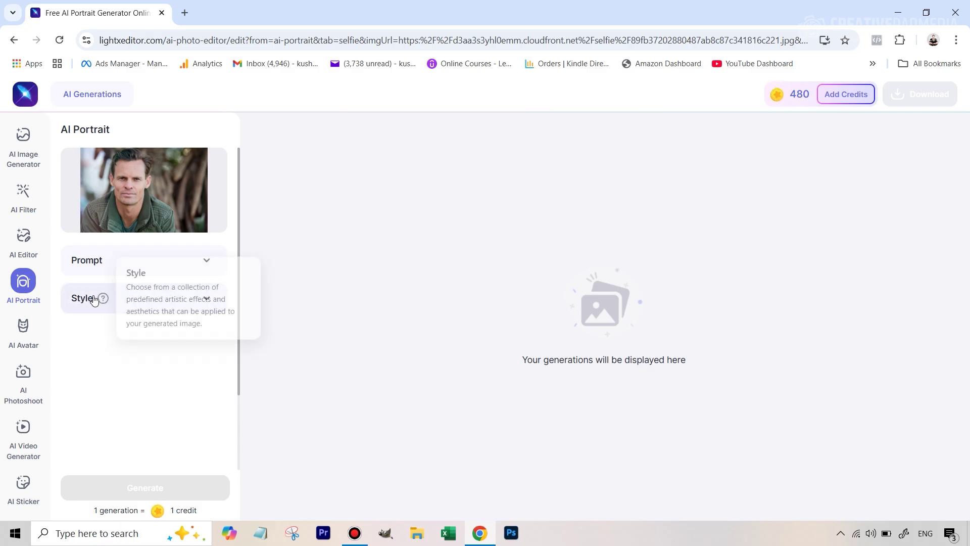
Expand the Style section, keeping Male as the portrait gender, and browse the categories.
{"action": "left_click", "coordinate": [206, 300]}
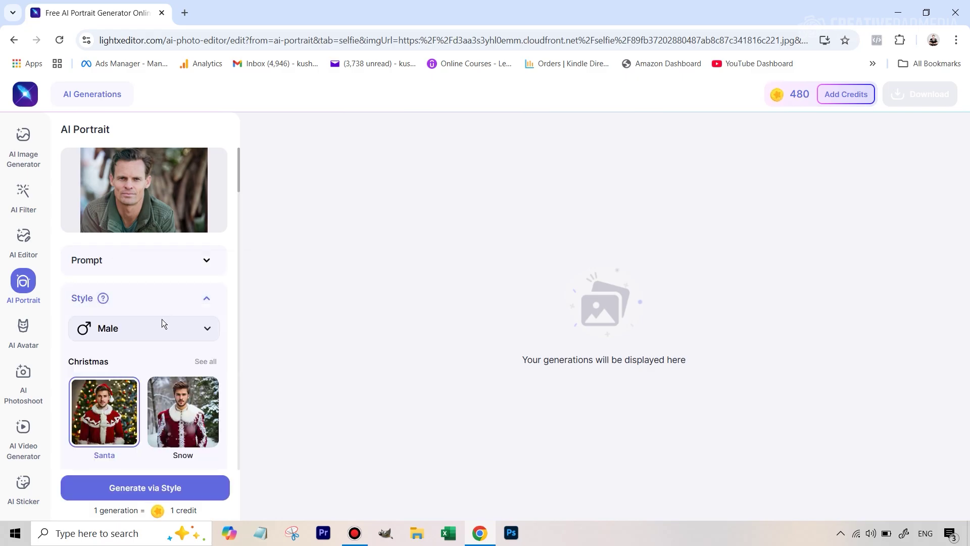
{"action": "left_click", "coordinate": [208, 334]}
{"action": "left_click", "coordinate": [122, 371]}
{"action": "scroll", "coordinate": [164, 362], "scroll_direction": "down", "scroll_amount": 2}
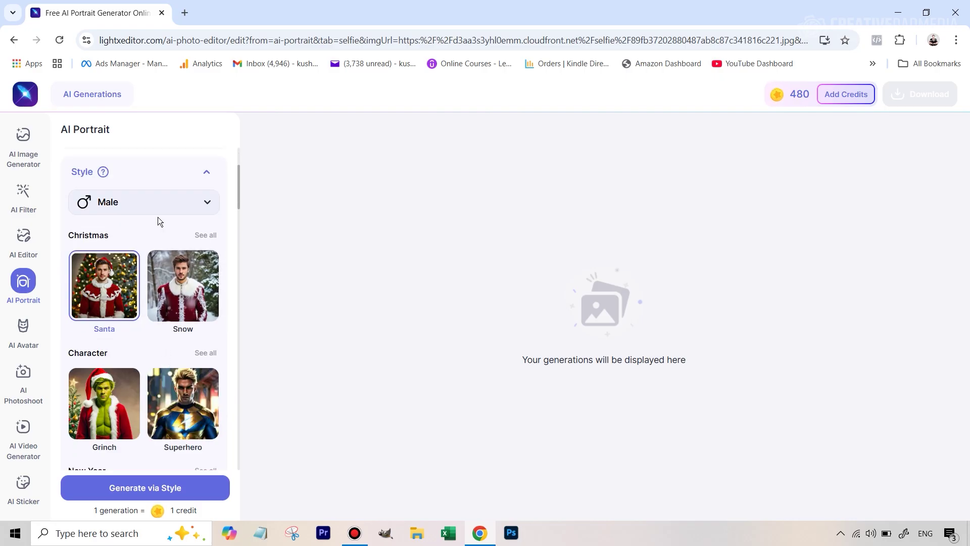
{"action": "scroll", "coordinate": [158, 217], "scroll_direction": "down", "scroll_amount": 1}
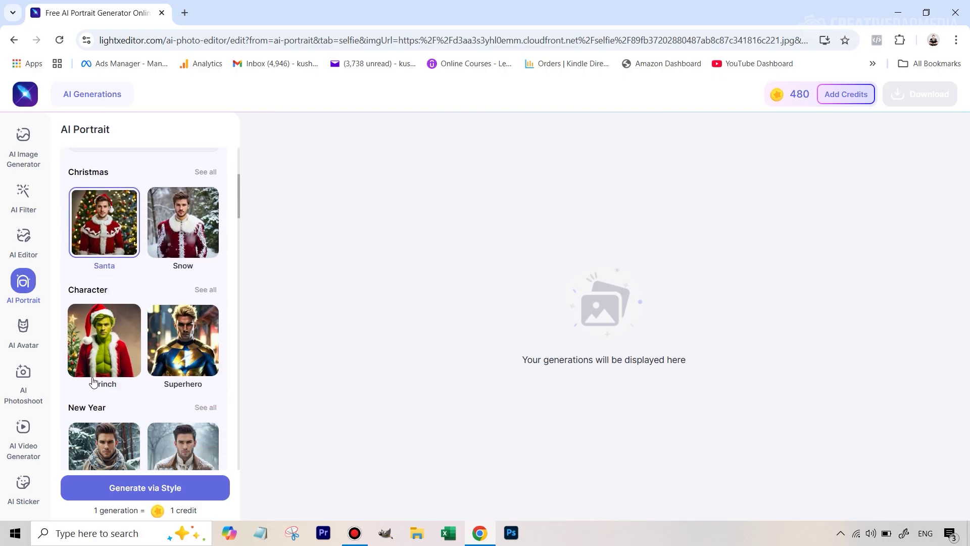
{"action": "scroll", "coordinate": [80, 384], "scroll_direction": "up", "scroll_amount": 1}
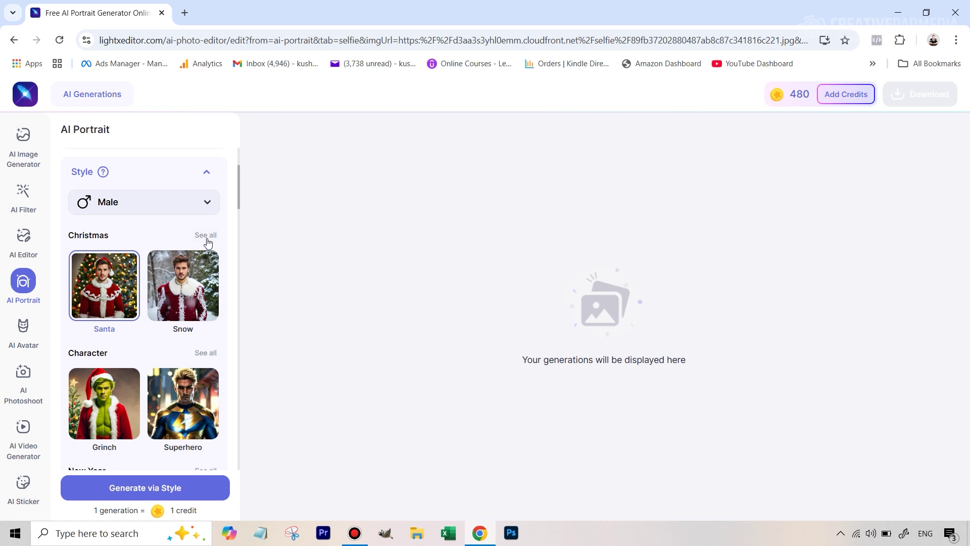
{"action": "scroll", "coordinate": [141, 327], "scroll_direction": "down", "scroll_amount": 2}
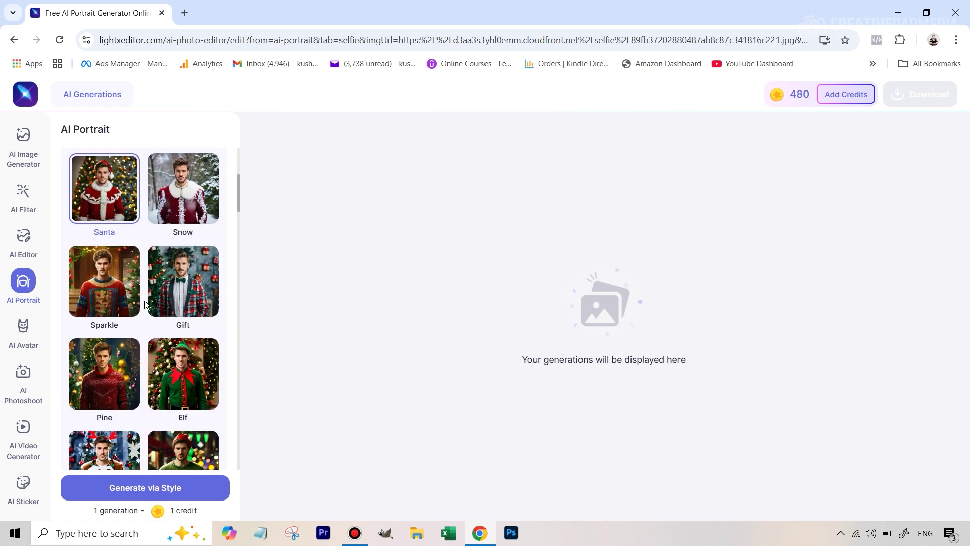
{"action": "scroll", "coordinate": [152, 293], "scroll_direction": "down", "scroll_amount": 4}
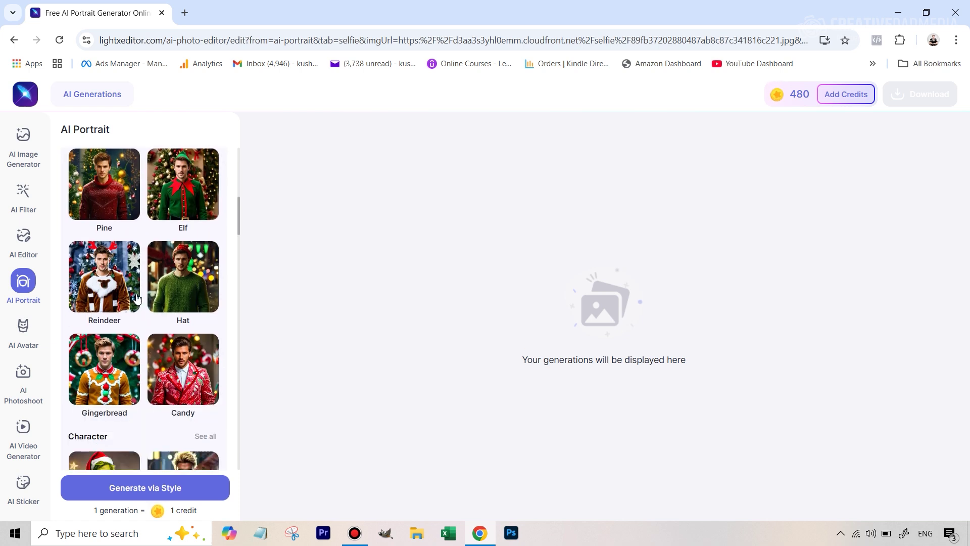
{"action": "scroll", "coordinate": [200, 287], "scroll_direction": "down", "scroll_amount": 5}
{"action": "scroll", "coordinate": [124, 243], "scroll_direction": "up", "scroll_amount": 1}
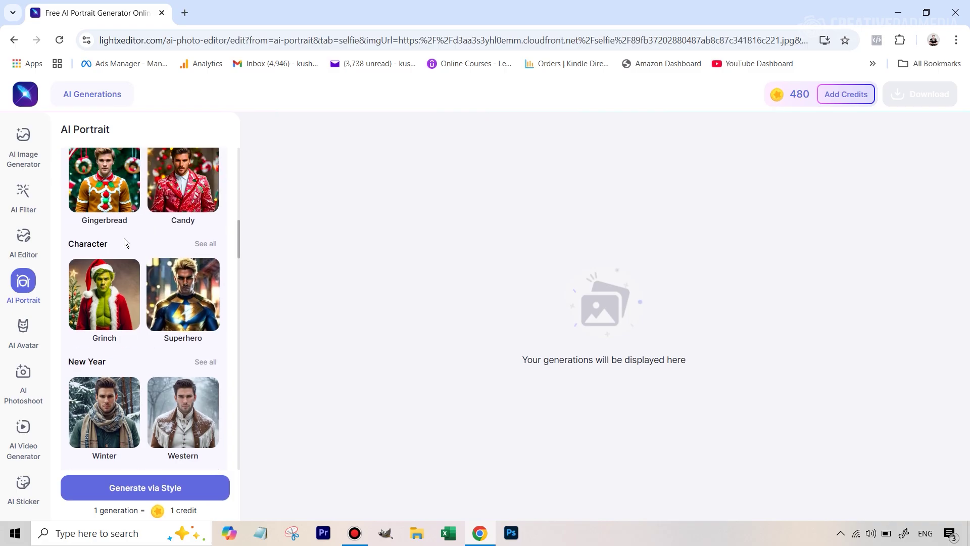
Show all Character styles, such as Shrek, Pirate and Gladiator.
{"action": "left_click", "coordinate": [205, 247]}
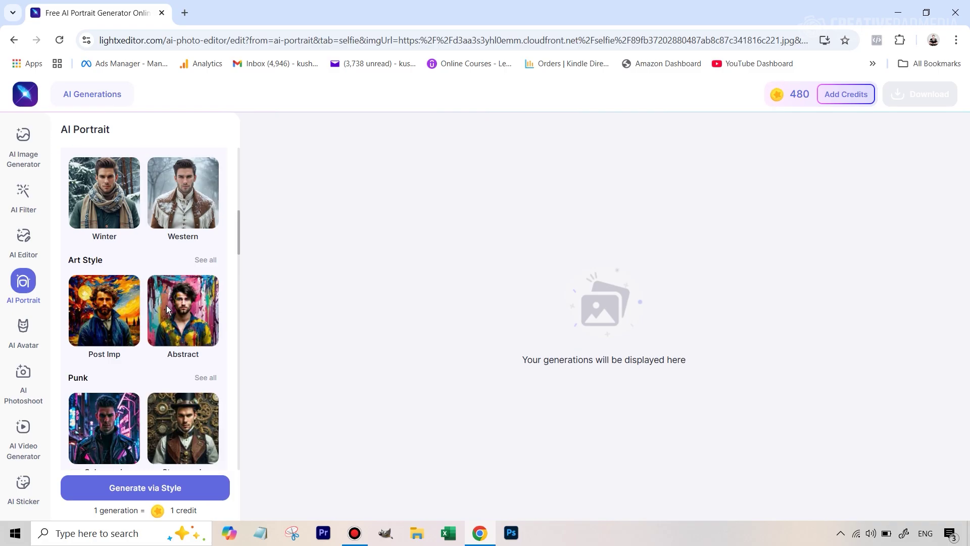
{"action": "scroll", "coordinate": [161, 341], "scroll_direction": "down", "scroll_amount": 1}
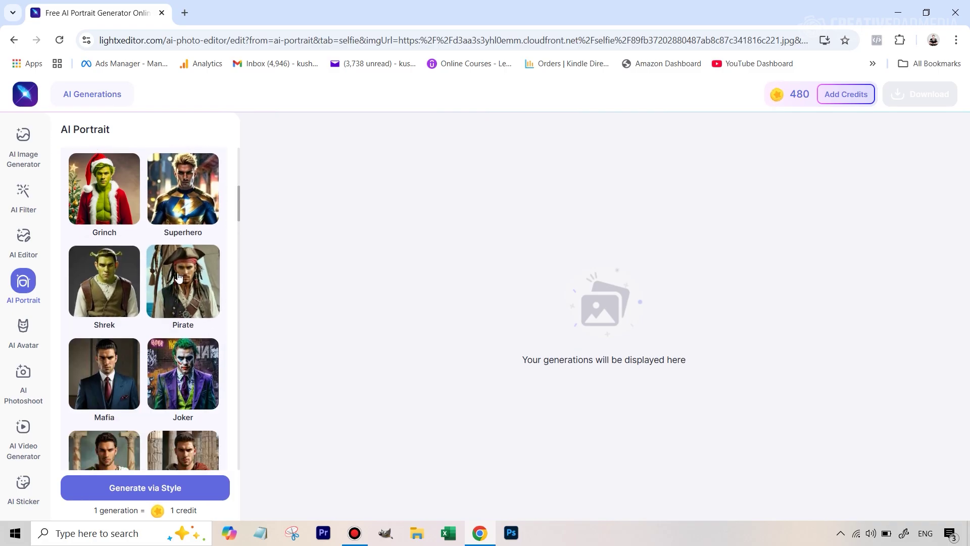
{"action": "scroll", "coordinate": [195, 284], "scroll_direction": "down", "scroll_amount": 1}
{"action": "scroll", "coordinate": [176, 328], "scroll_direction": "down", "scroll_amount": 2}
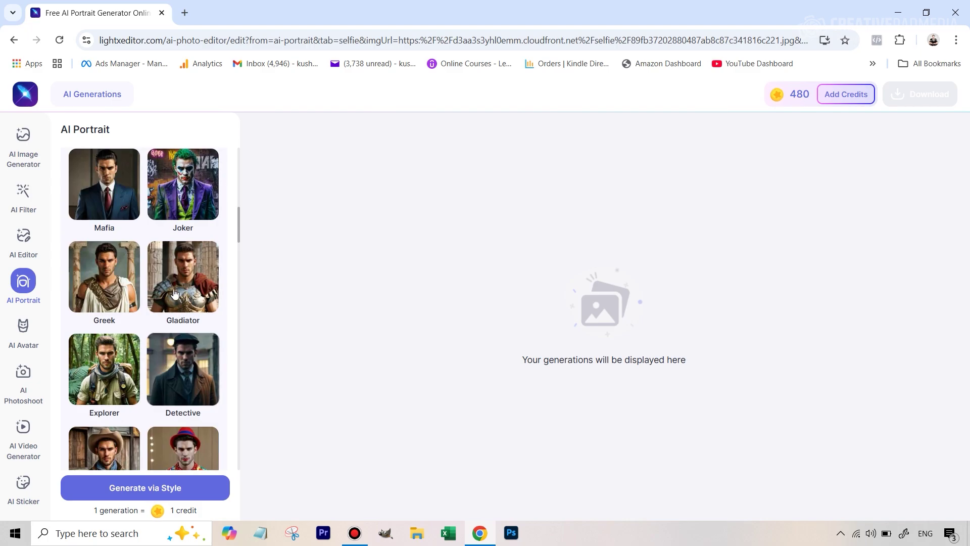
{"action": "scroll", "coordinate": [185, 252], "scroll_direction": "up", "scroll_amount": 3}
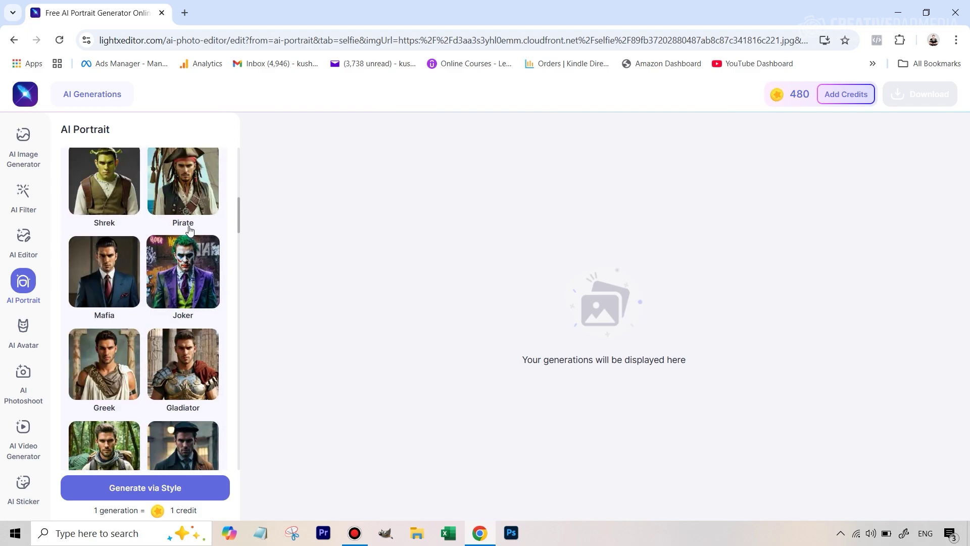
{"action": "scroll", "coordinate": [189, 233], "scroll_direction": "up", "scroll_amount": 2}
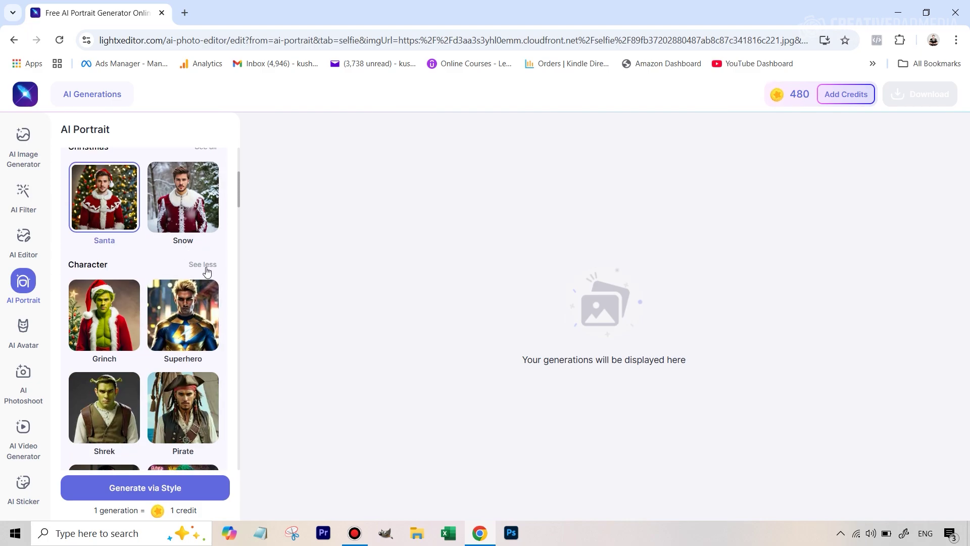
{"action": "scroll", "coordinate": [145, 373], "scroll_direction": "down", "scroll_amount": 8}
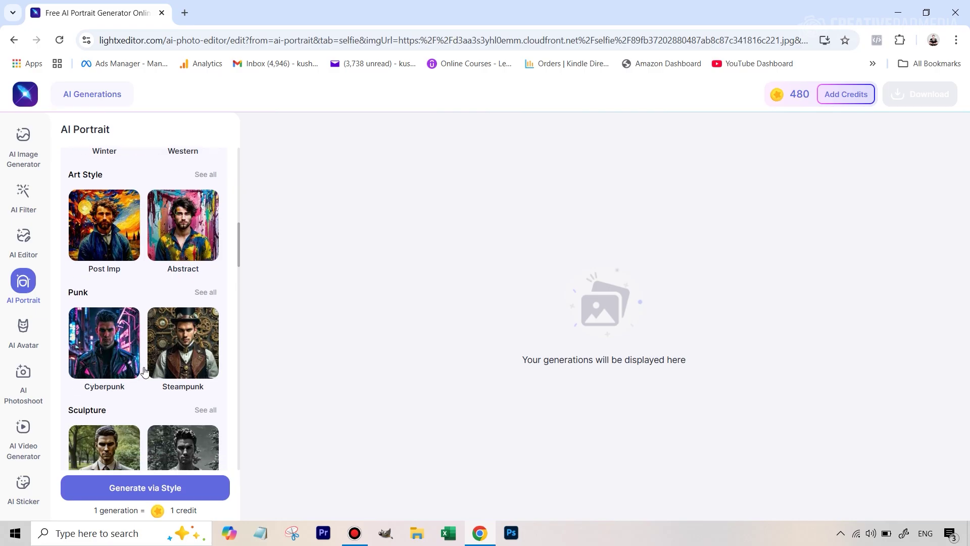
{"action": "scroll", "coordinate": [144, 372], "scroll_direction": "up", "scroll_amount": 1}
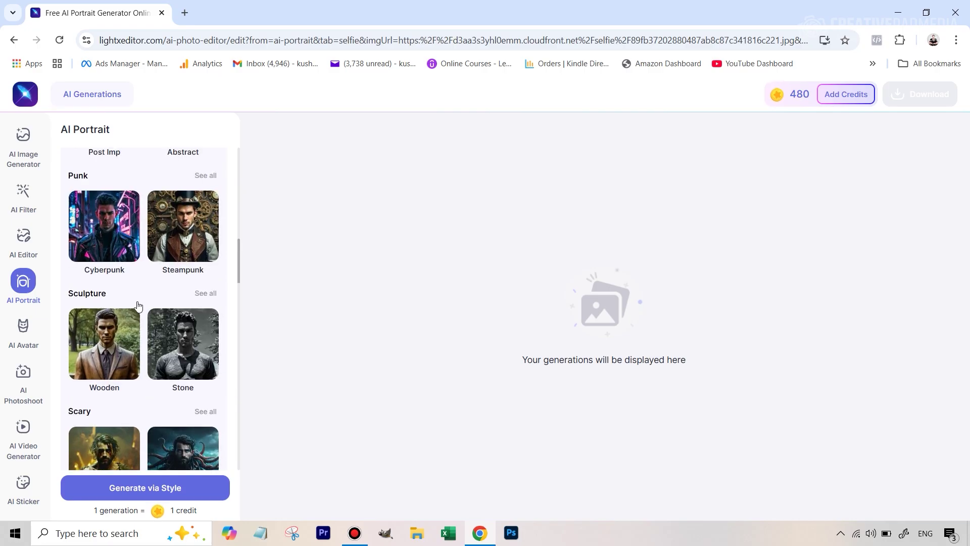
Show all Sculpture styles, like Plaster and Bronze, and scroll down through the remaining categories.
{"action": "left_click", "coordinate": [207, 298]}
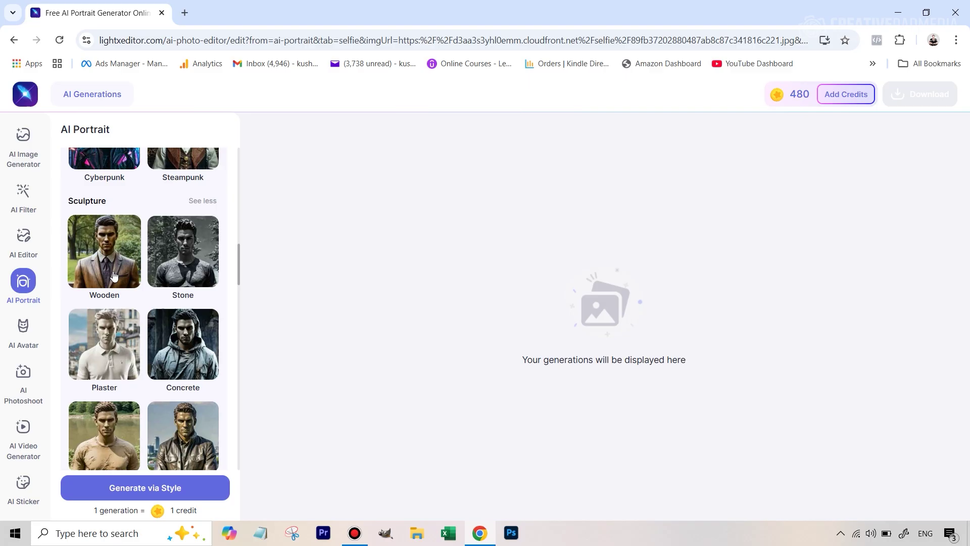
{"action": "scroll", "coordinate": [183, 348], "scroll_direction": "down", "scroll_amount": 1}
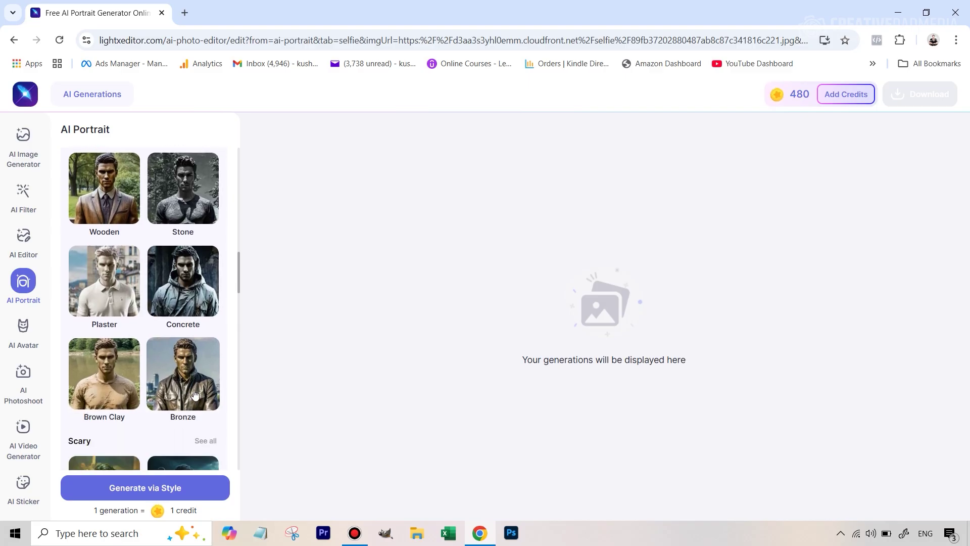
{"action": "scroll", "coordinate": [194, 394], "scroll_direction": "down", "scroll_amount": 2}
{"action": "scroll", "coordinate": [204, 219], "scroll_direction": "up", "scroll_amount": 5}
{"action": "scroll", "coordinate": [205, 224], "scroll_direction": "down", "scroll_amount": 7}
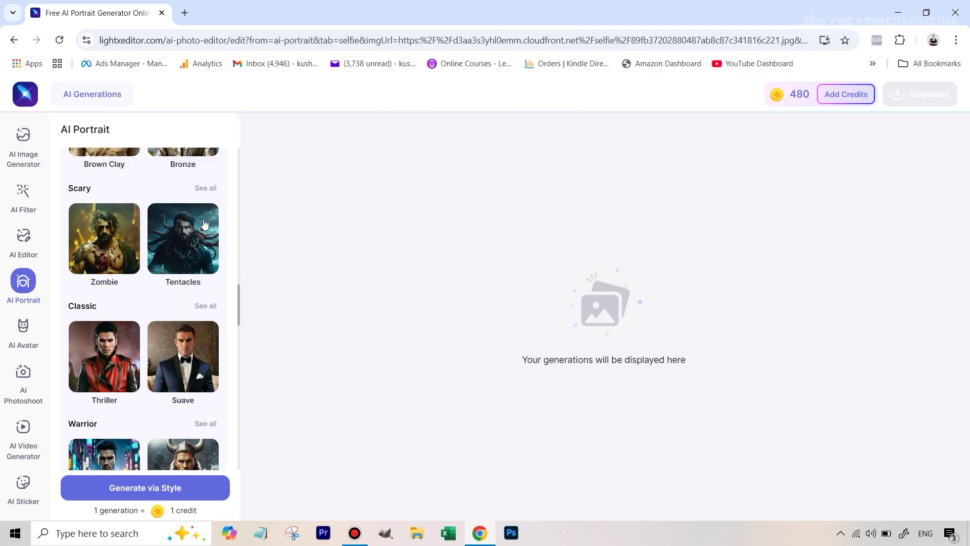
{"action": "scroll", "coordinate": [168, 234], "scroll_direction": "down", "scroll_amount": 2}
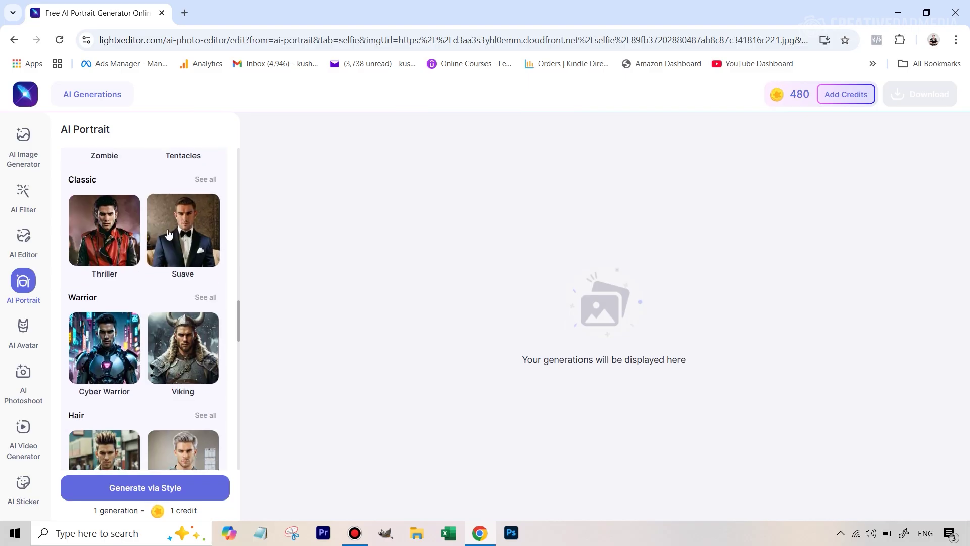
{"action": "scroll", "coordinate": [168, 234], "scroll_direction": "down", "scroll_amount": 2}
{"action": "scroll", "coordinate": [178, 360], "scroll_direction": "down", "scroll_amount": 2}
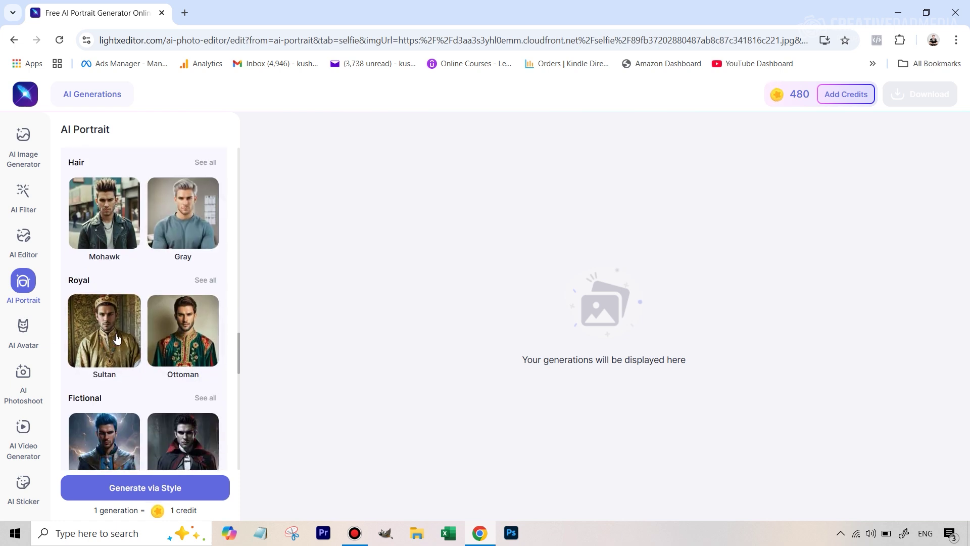
{"action": "scroll", "coordinate": [195, 337], "scroll_direction": "down", "scroll_amount": 2}
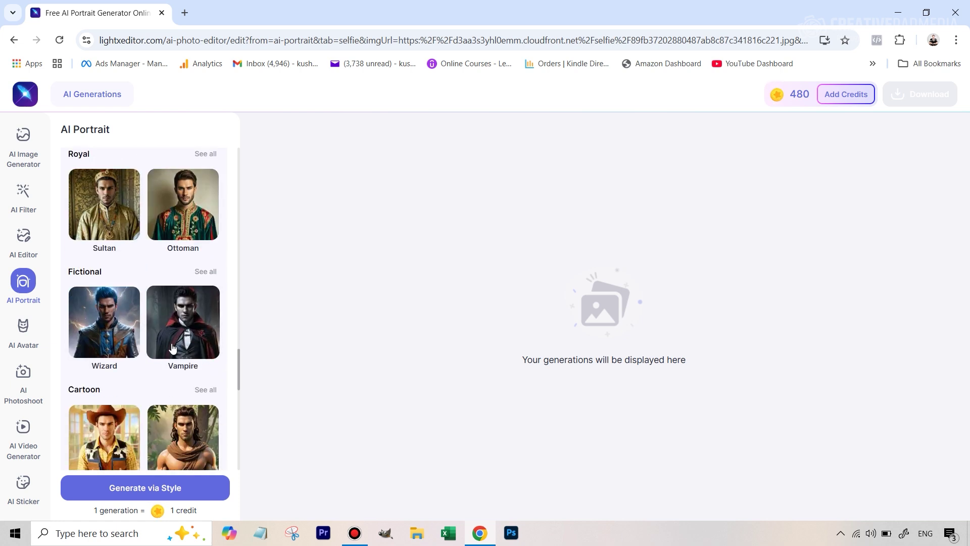
{"action": "scroll", "coordinate": [183, 354], "scroll_direction": "down", "scroll_amount": 2}
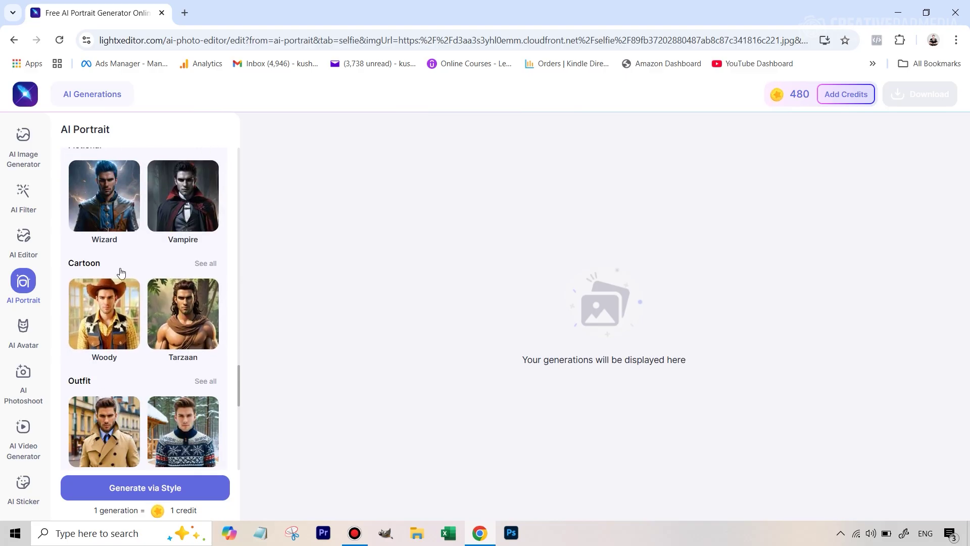
{"action": "scroll", "coordinate": [104, 414], "scroll_direction": "down", "scroll_amount": 2}
{"action": "scroll", "coordinate": [103, 414], "scroll_direction": "down", "scroll_amount": 2}
{"action": "scroll", "coordinate": [130, 346], "scroll_direction": "up", "scroll_amount": 1}
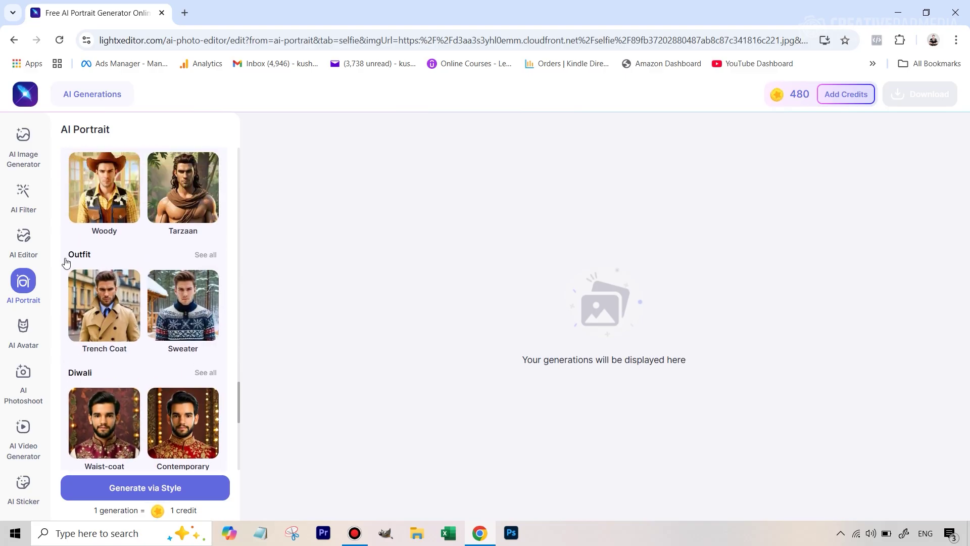
{"action": "scroll", "coordinate": [130, 346], "scroll_direction": "down", "scroll_amount": 1}
{"action": "scroll", "coordinate": [129, 346], "scroll_direction": "down", "scroll_amount": 6}
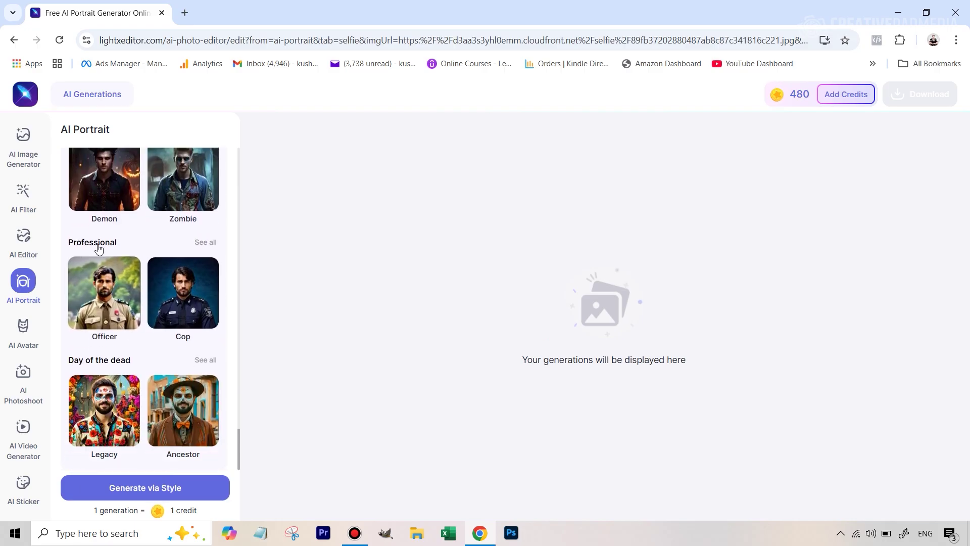
Expand the Professional and Warrior style groups to reveal Astronaut, Military, Viking, Tribal and Survivor.
{"action": "left_click", "coordinate": [209, 243]}
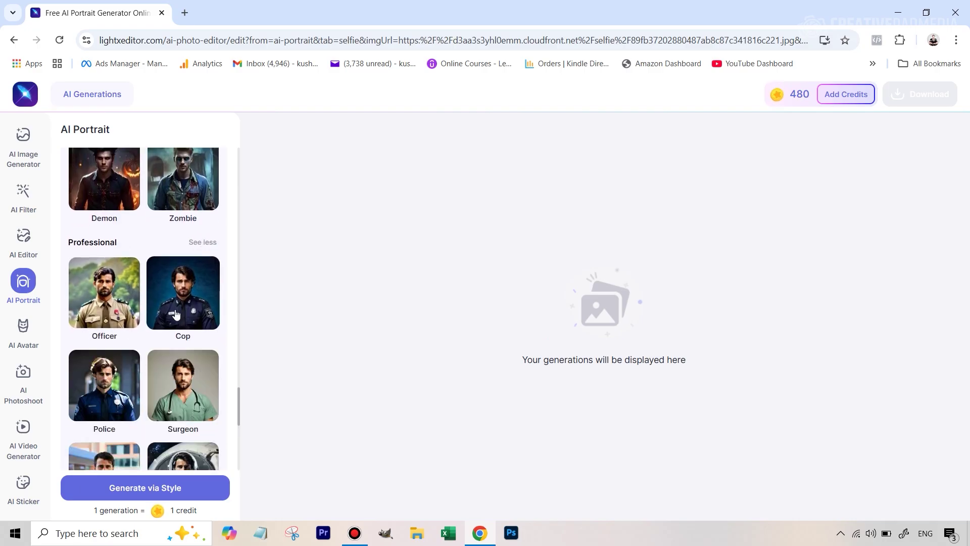
{"action": "scroll", "coordinate": [176, 315], "scroll_direction": "down", "scroll_amount": 1}
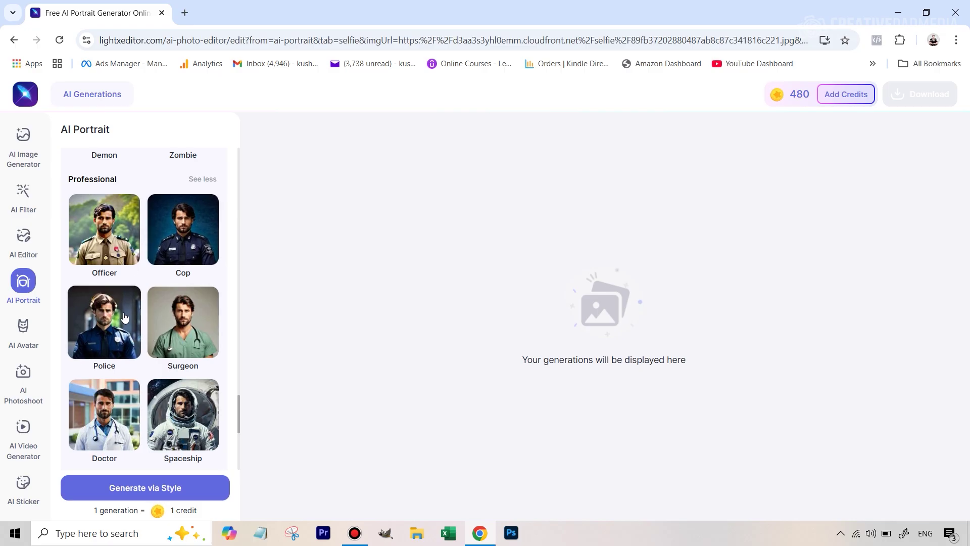
{"action": "scroll", "coordinate": [125, 318], "scroll_direction": "down", "scroll_amount": 2}
{"action": "scroll", "coordinate": [166, 325], "scroll_direction": "down", "scroll_amount": 2}
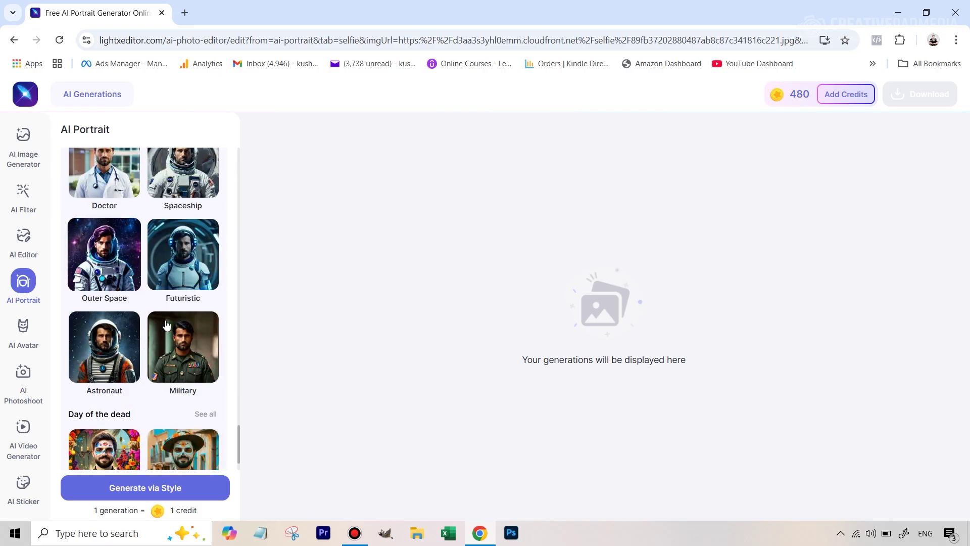
{"action": "scroll", "coordinate": [156, 308], "scroll_direction": "up", "scroll_amount": 15}
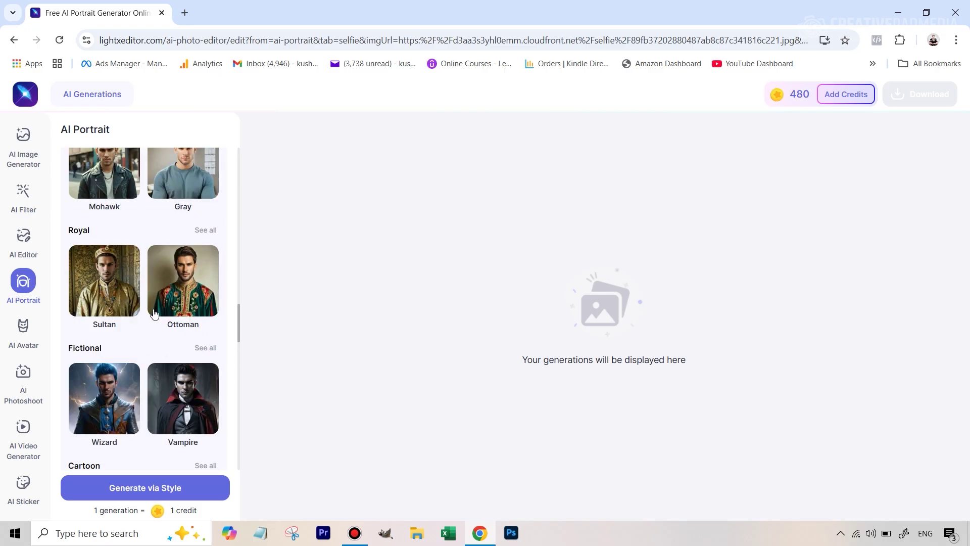
{"action": "scroll", "coordinate": [154, 312], "scroll_direction": "up", "scroll_amount": 15}
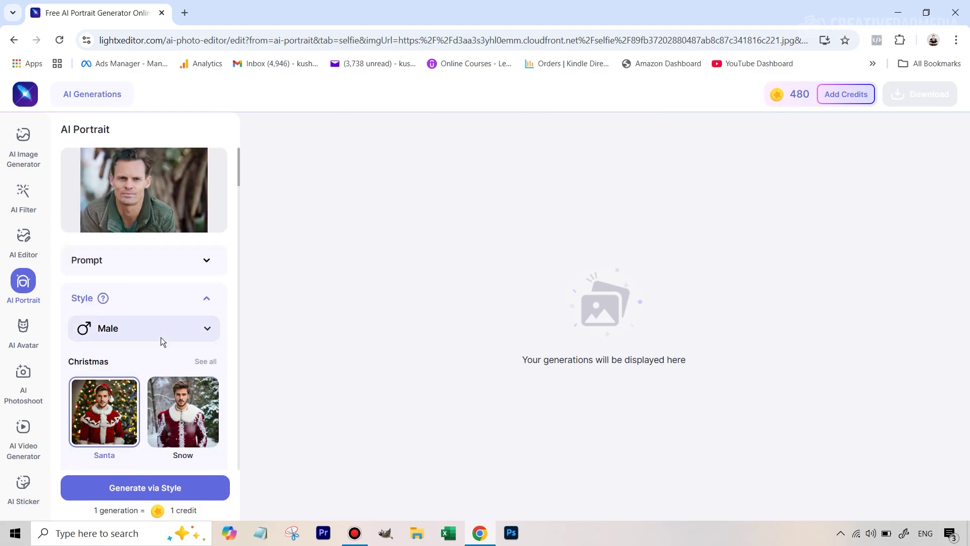
{"action": "scroll", "coordinate": [162, 341], "scroll_direction": "down", "scroll_amount": 10}
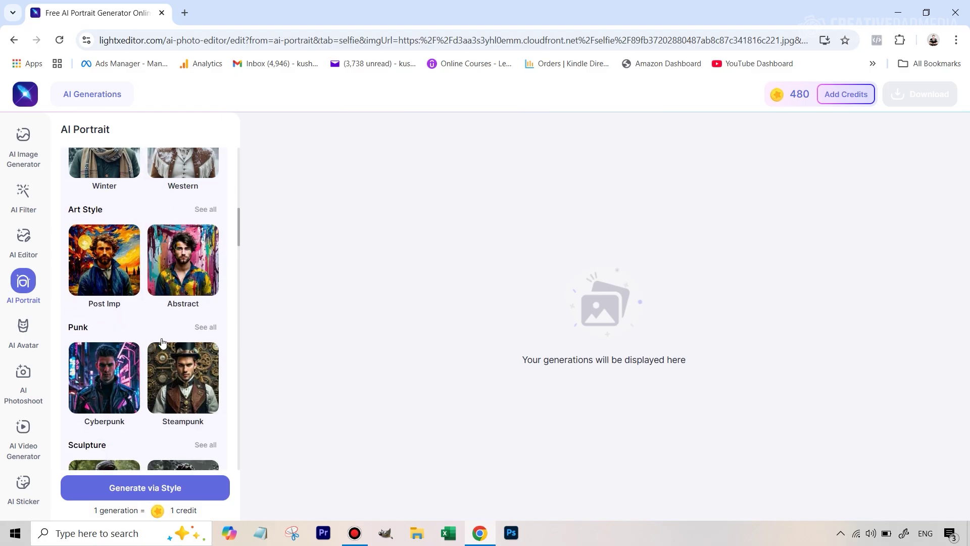
{"action": "scroll", "coordinate": [162, 341], "scroll_direction": "down", "scroll_amount": 8}
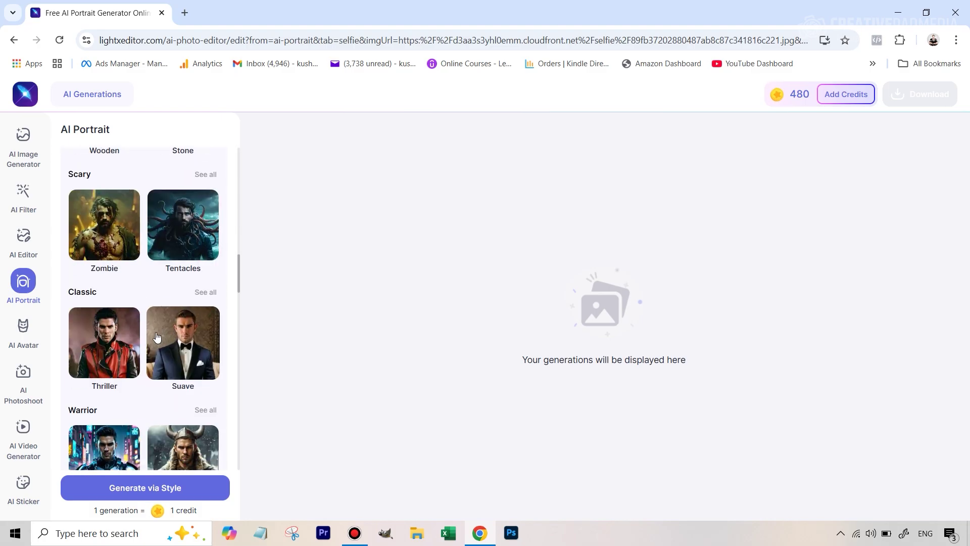
{"action": "scroll", "coordinate": [157, 337], "scroll_direction": "down", "scroll_amount": 2}
{"action": "left_click", "coordinate": [207, 295]}
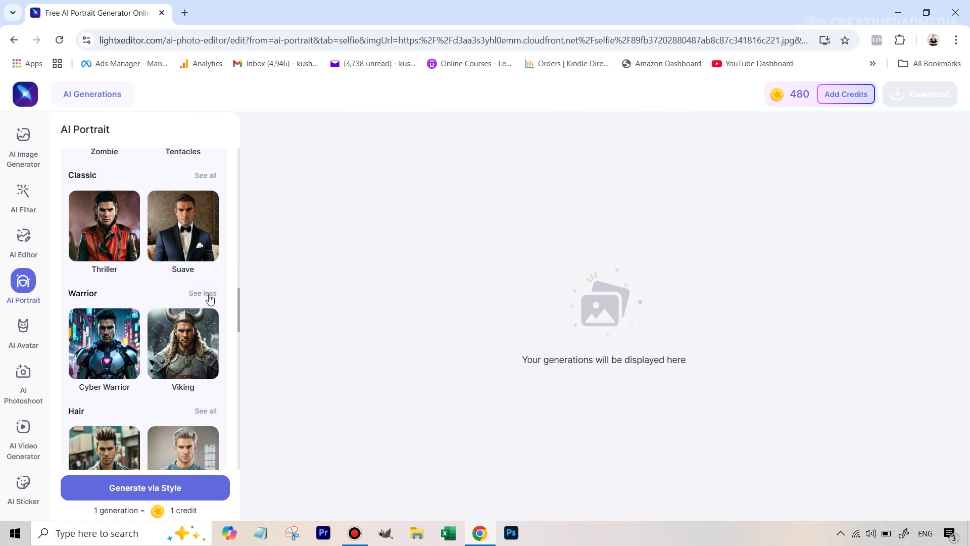
{"action": "scroll", "coordinate": [197, 283], "scroll_direction": "down", "scroll_amount": 2}
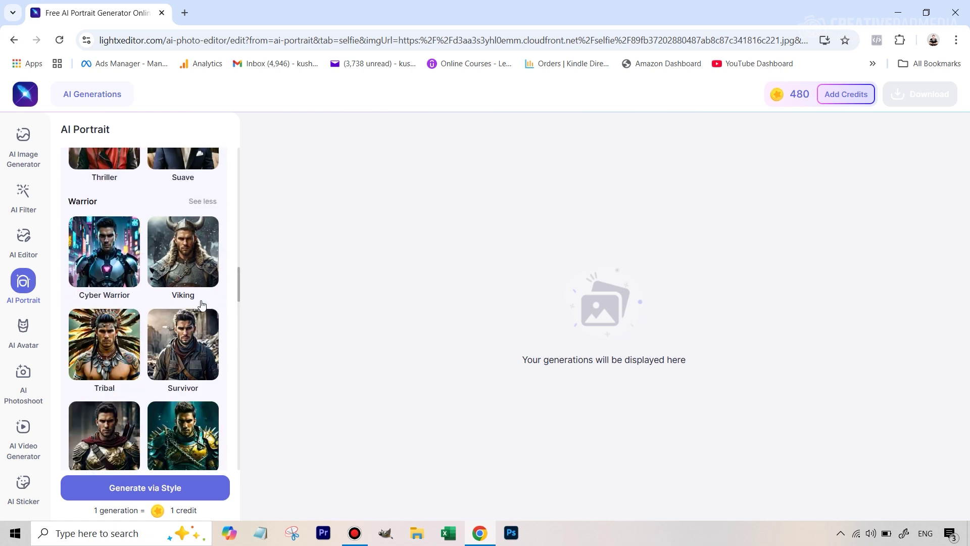
Pick the Viking style card and generate the man's Viking portrait, leaving 479 credits.
{"action": "left_click", "coordinate": [181, 255]}
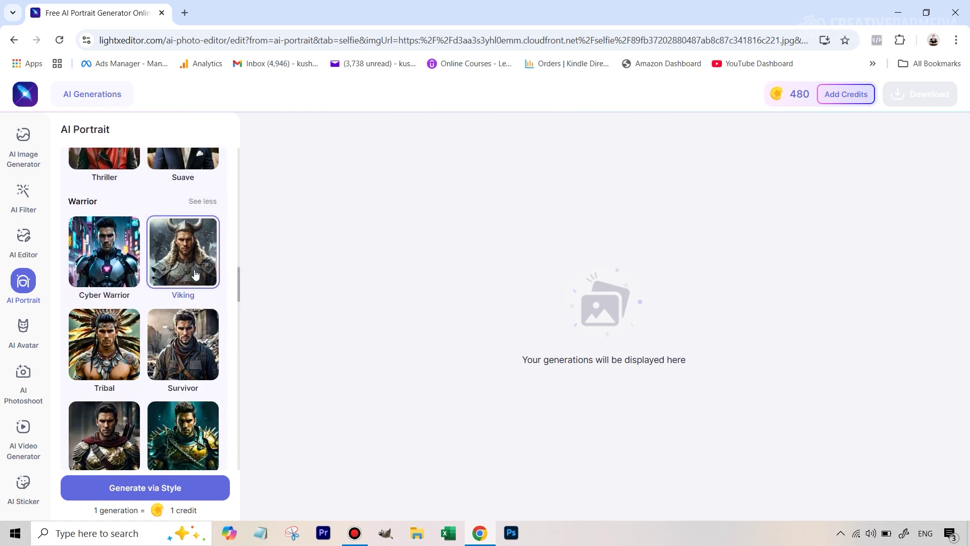
{"action": "left_click", "coordinate": [143, 488]}
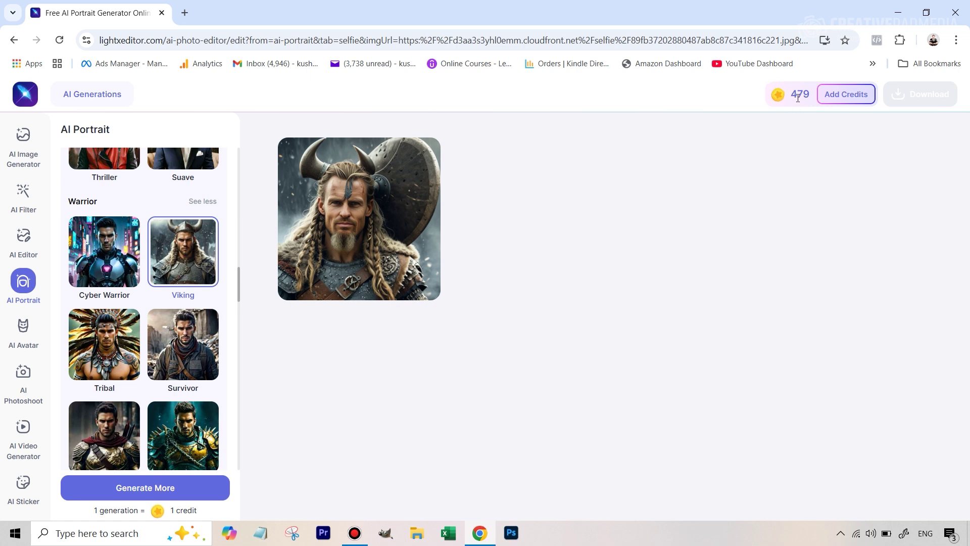
{"action": "mouse_move", "coordinate": [313, 197]}
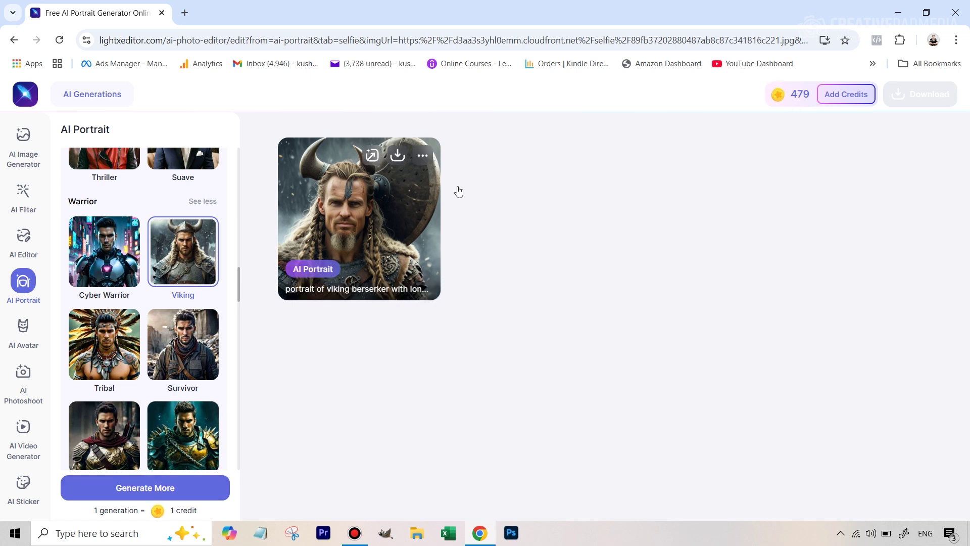
Generate additional Viking portraits of the man, bringing credits down to 478.
{"action": "left_click", "coordinate": [134, 491]}
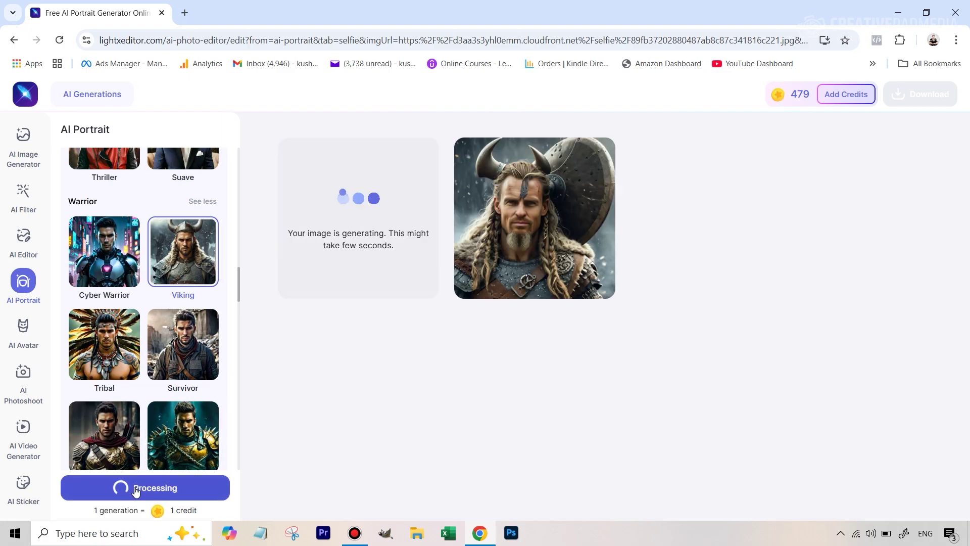
{"action": "mouse_move", "coordinate": [541, 212]}
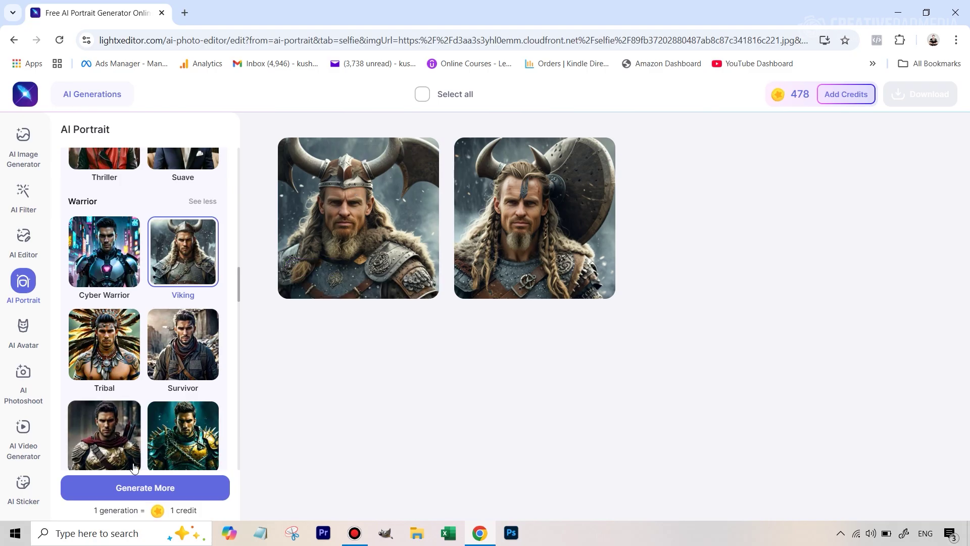
{"action": "left_click", "coordinate": [142, 487]}
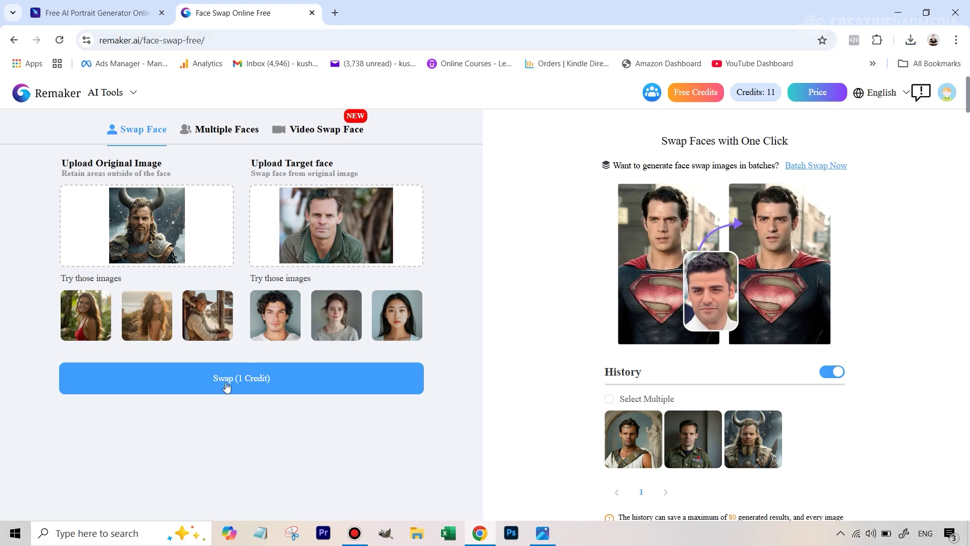
Run the 1-credit Remaker swap to put the man's face on the Viking portrait.
{"action": "left_click", "coordinate": [246, 392]}
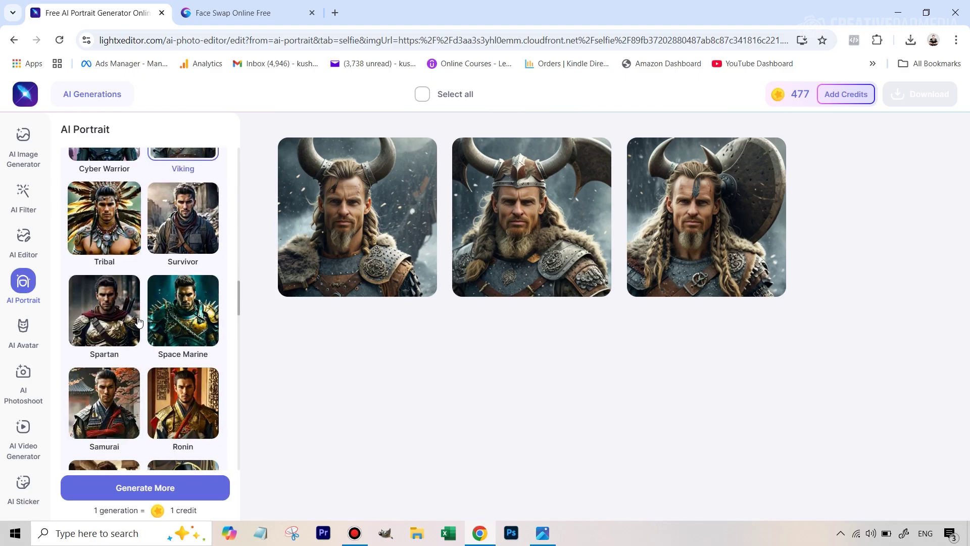
Back in LightX, expand the Professional style group to show Officer, Cop, Police and Surgeon.
{"action": "scroll", "coordinate": [138, 322], "scroll_direction": "down", "scroll_amount": 8}
{"action": "scroll", "coordinate": [138, 321], "scroll_direction": "down", "scroll_amount": 8}
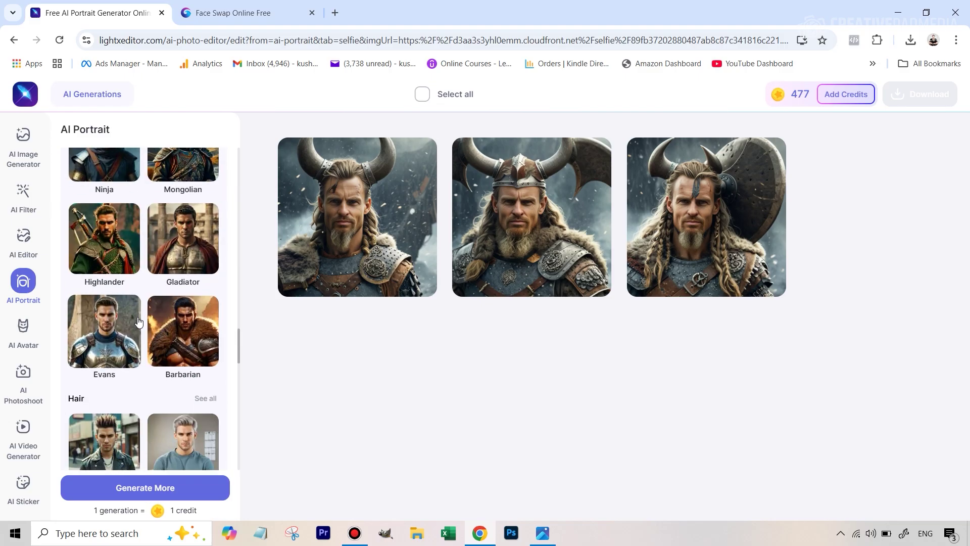
{"action": "scroll", "coordinate": [137, 317], "scroll_direction": "down", "scroll_amount": 4}
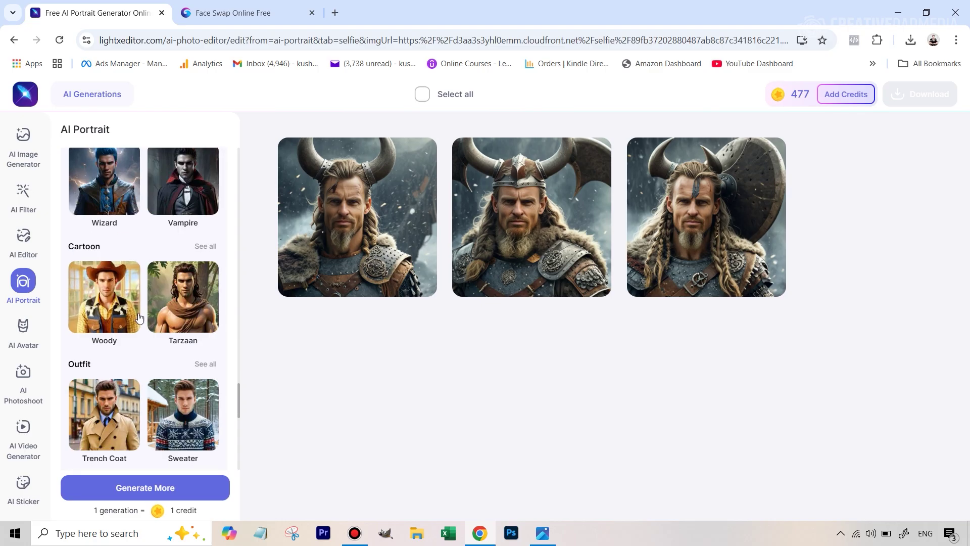
{"action": "scroll", "coordinate": [139, 317], "scroll_direction": "up", "scroll_amount": 7}
{"action": "scroll", "coordinate": [139, 318], "scroll_direction": "up", "scroll_amount": 5}
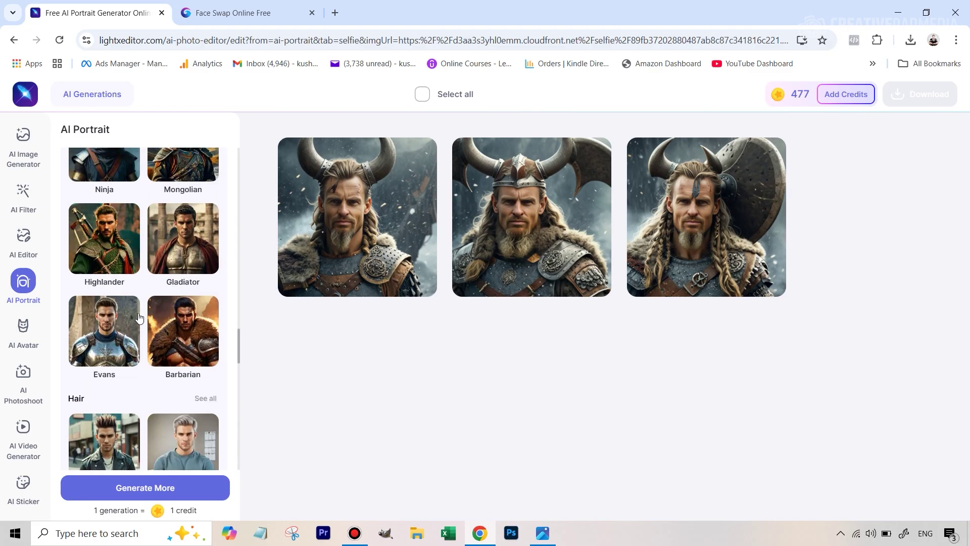
{"action": "scroll", "coordinate": [139, 318], "scroll_direction": "down", "scroll_amount": 9}
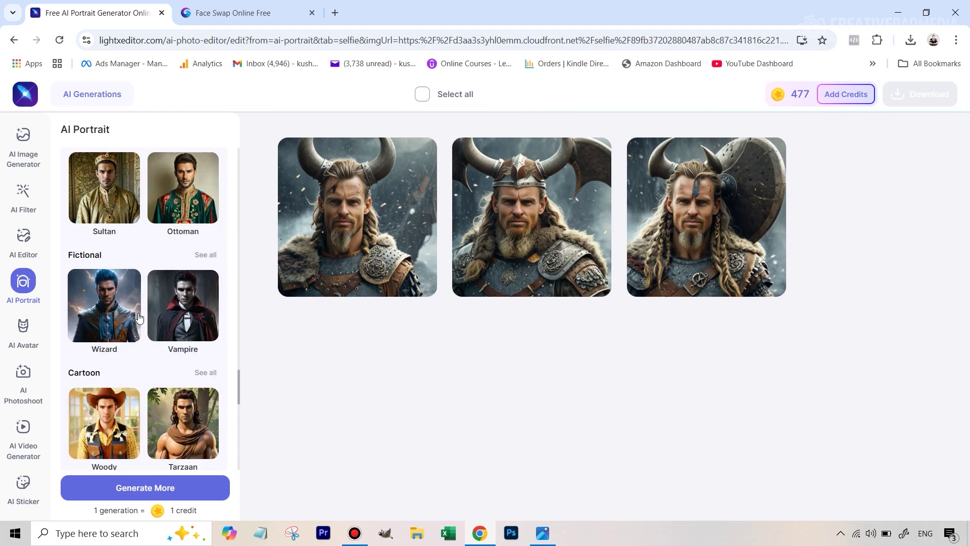
{"action": "scroll", "coordinate": [139, 318], "scroll_direction": "down", "scroll_amount": 8}
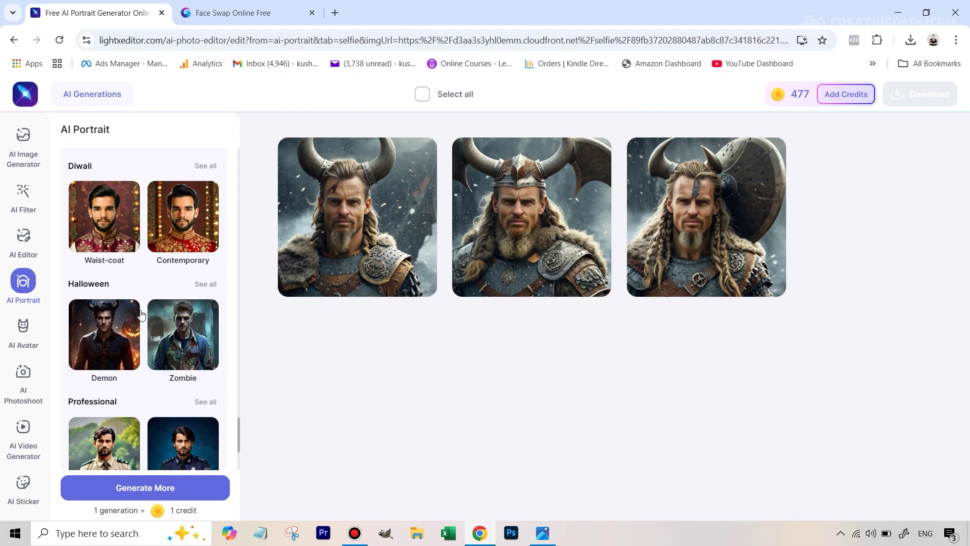
{"action": "scroll", "coordinate": [141, 315], "scroll_direction": "down", "scroll_amount": 3}
{"action": "left_click", "coordinate": [206, 244]}
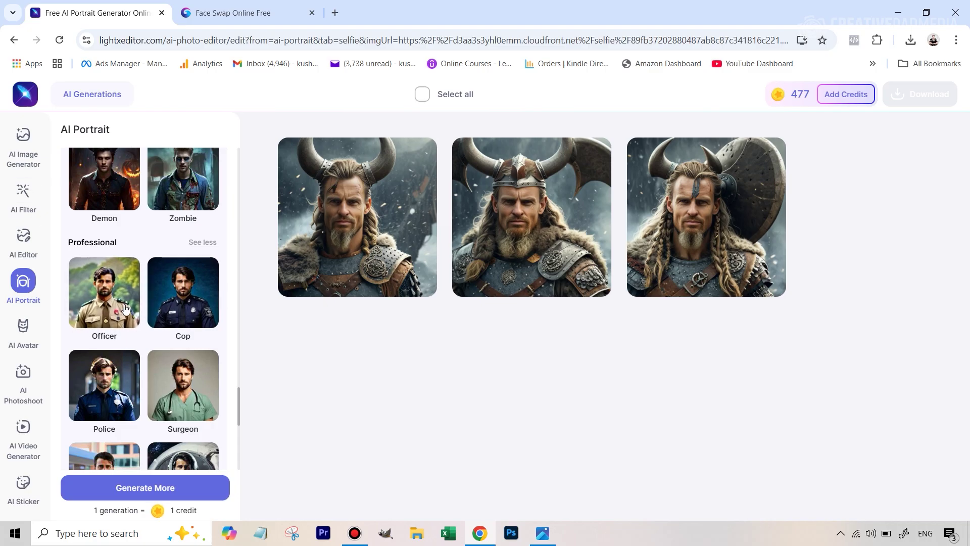
Pick the Military style and generate another portrait of the man.
{"action": "scroll", "coordinate": [109, 359], "scroll_direction": "up", "scroll_amount": 12}
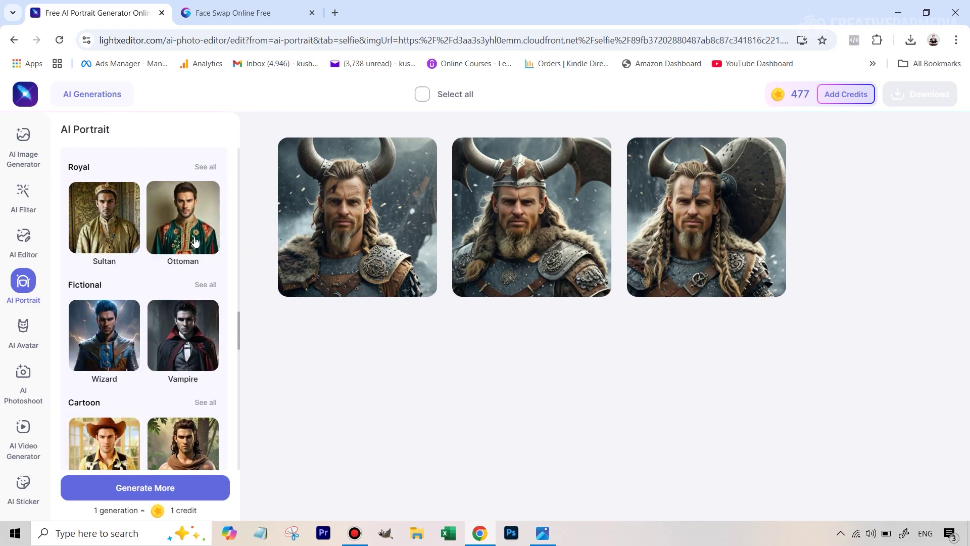
{"action": "scroll", "coordinate": [127, 351], "scroll_direction": "down", "scroll_amount": 12}
{"action": "scroll", "coordinate": [145, 342], "scroll_direction": "down", "scroll_amount": 5}
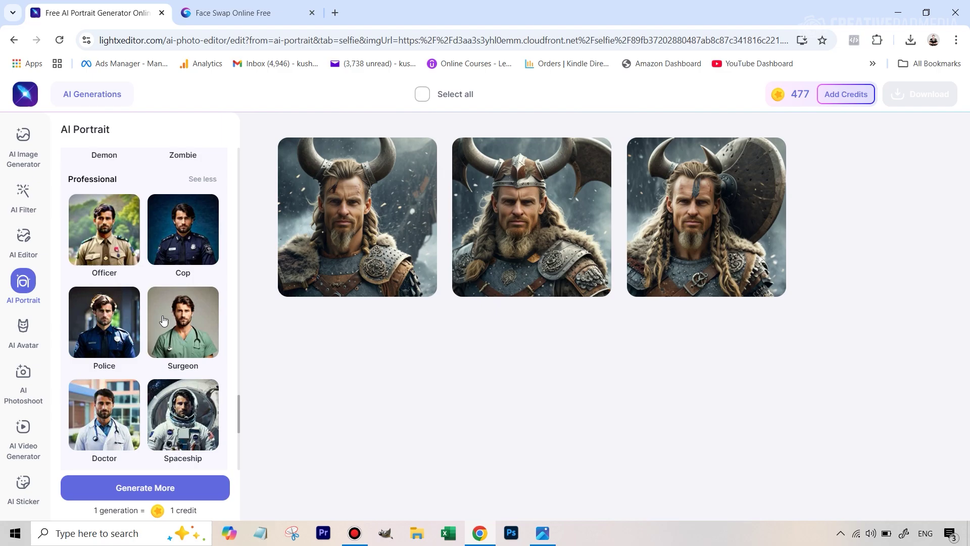
{"action": "scroll", "coordinate": [150, 361], "scroll_direction": "down", "scroll_amount": 4}
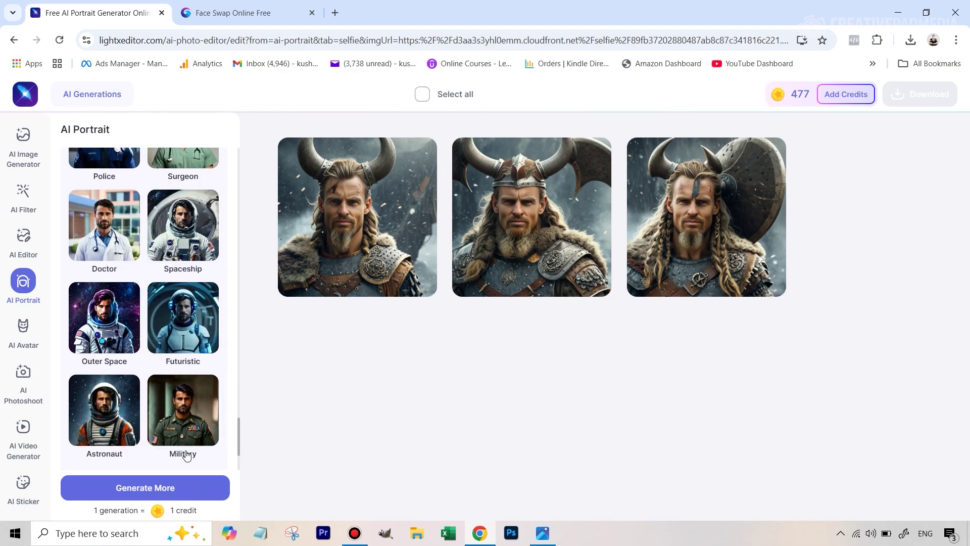
{"action": "scroll", "coordinate": [183, 420], "scroll_direction": "down", "scroll_amount": 1}
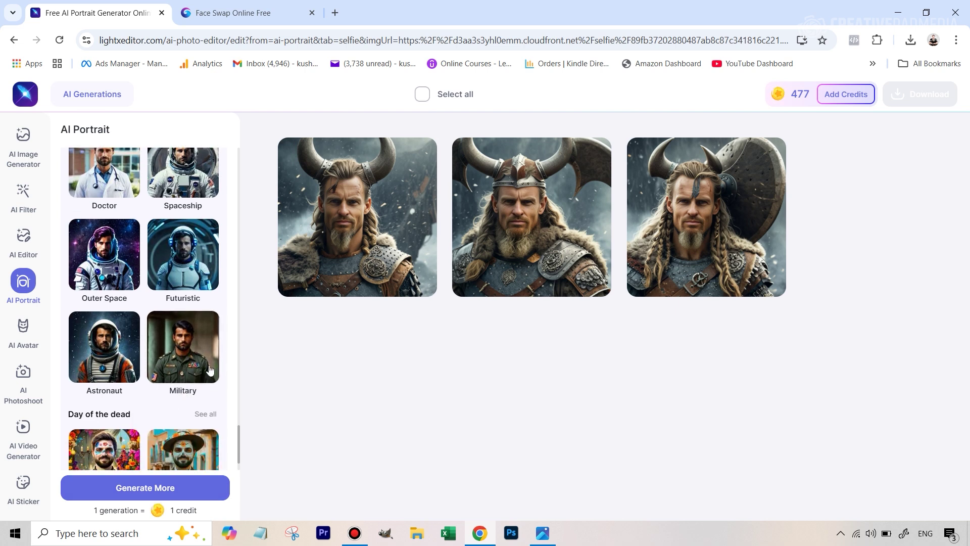
{"action": "left_click", "coordinate": [185, 357]}
{"action": "left_click", "coordinate": [218, 487]}
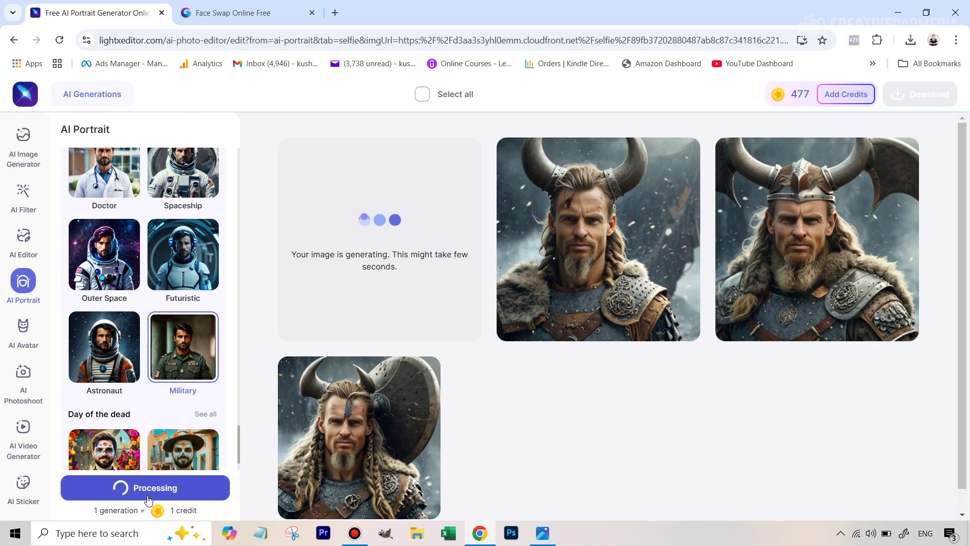